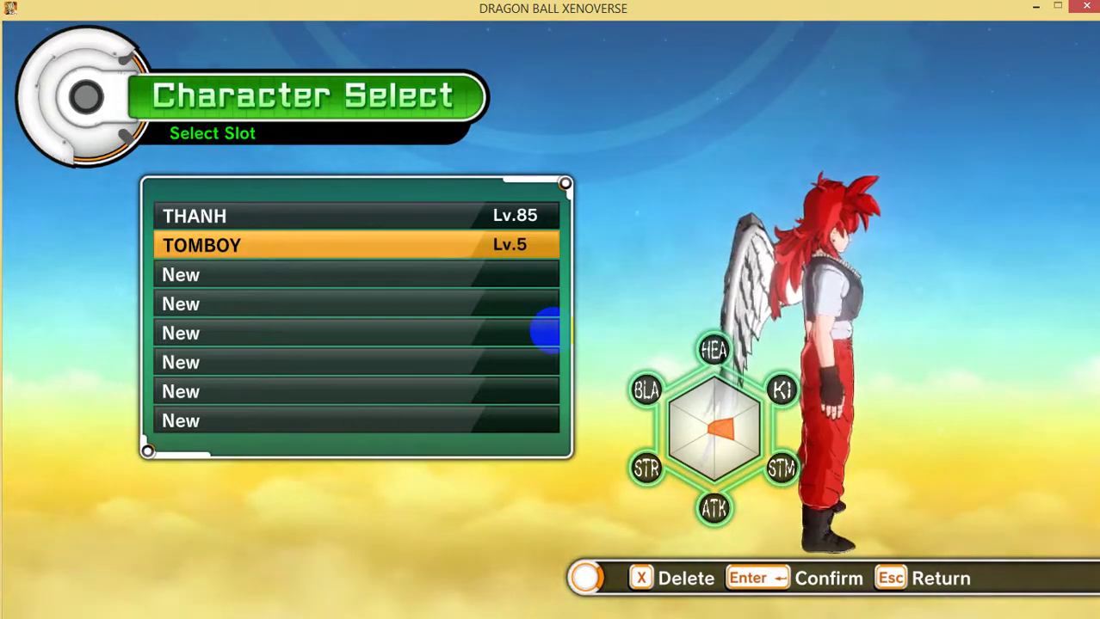
Leave the game's character select screen and close both the game and the Recycle Bin window.
key("alt+Tab")
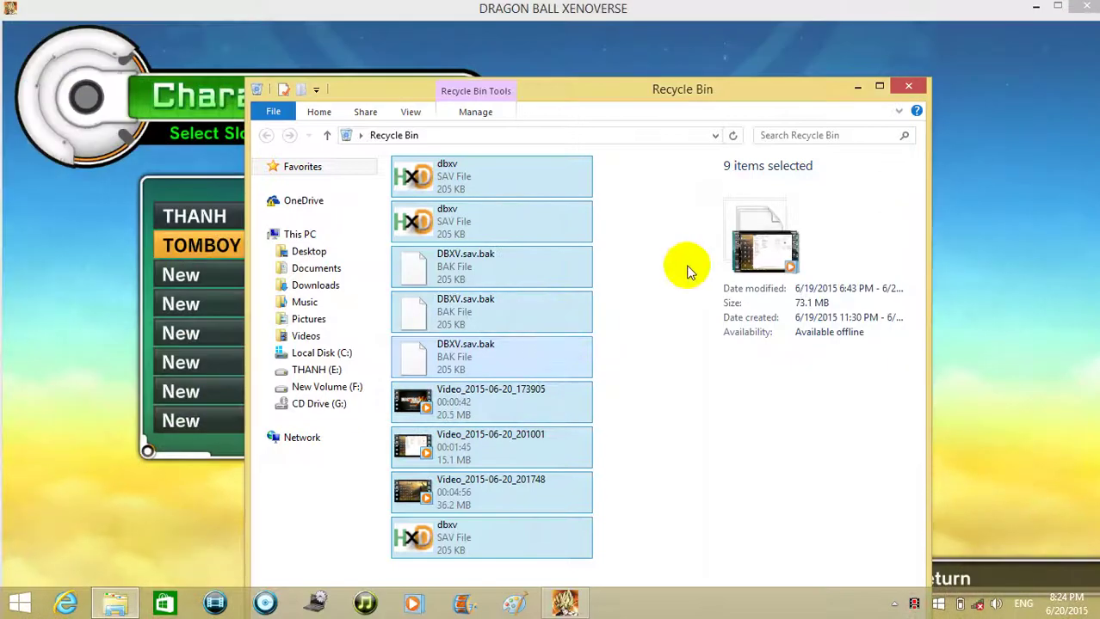
key("alt")
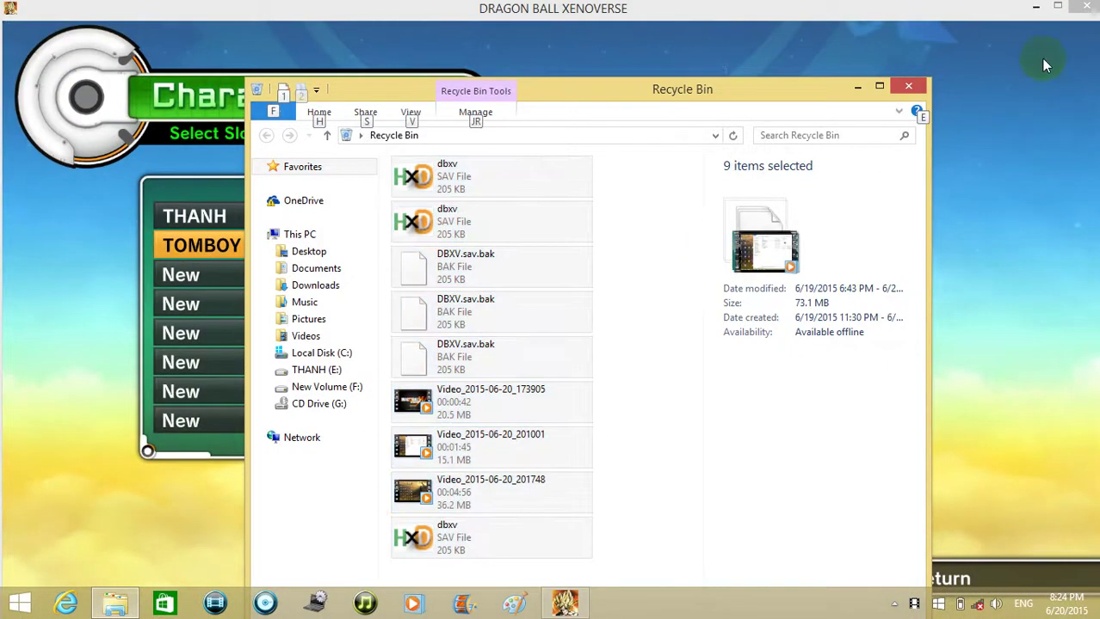
left_click(1035, 7)
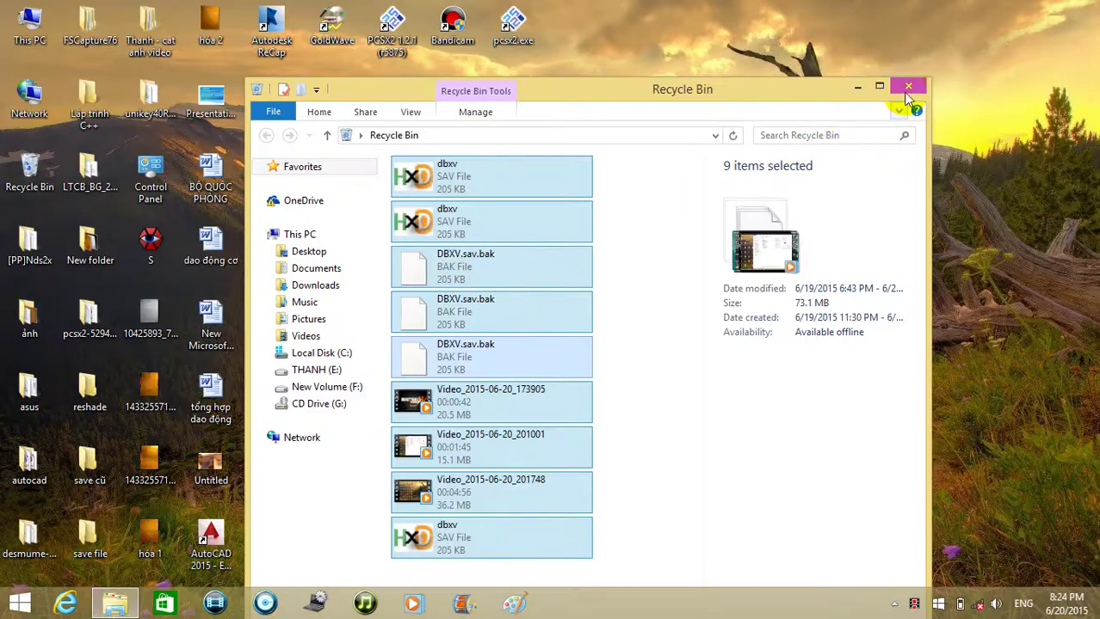
left_click(906, 89)
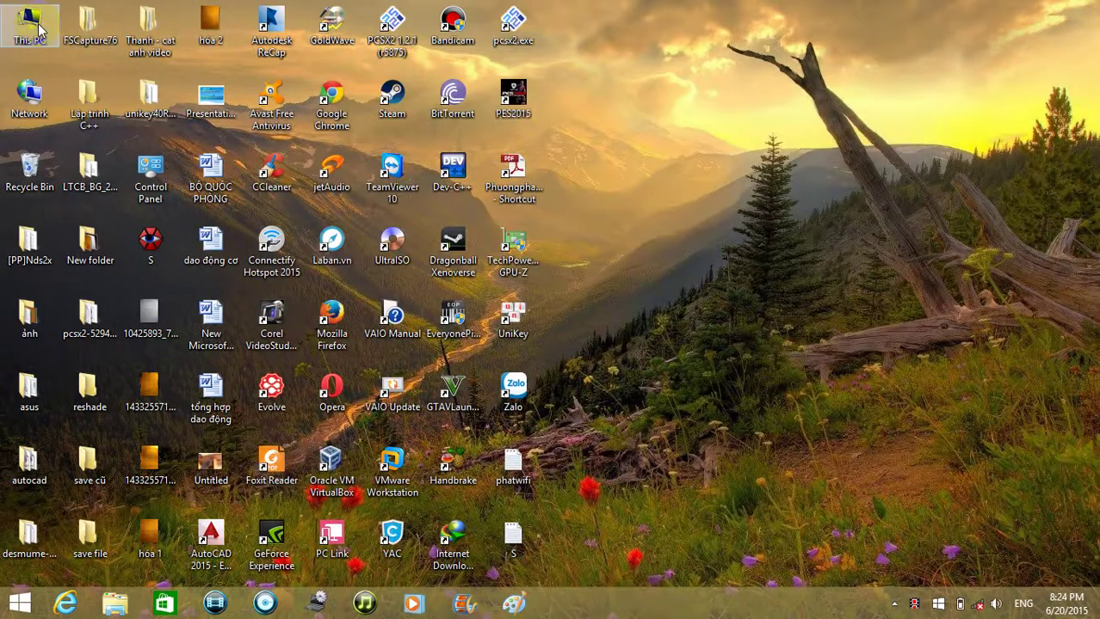
Open the Users\Admin folder on Local Disk (C:) in File Explorer.
double_click(30, 24)
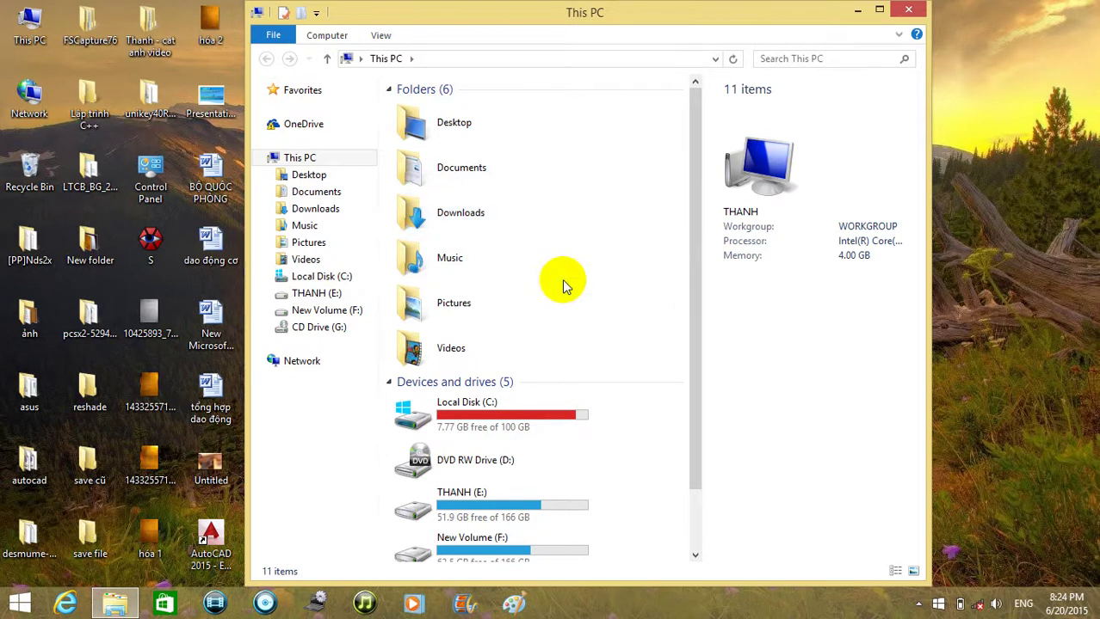
scroll(555, 301, "down", 1)
left_click(516, 348)
double_click(517, 349)
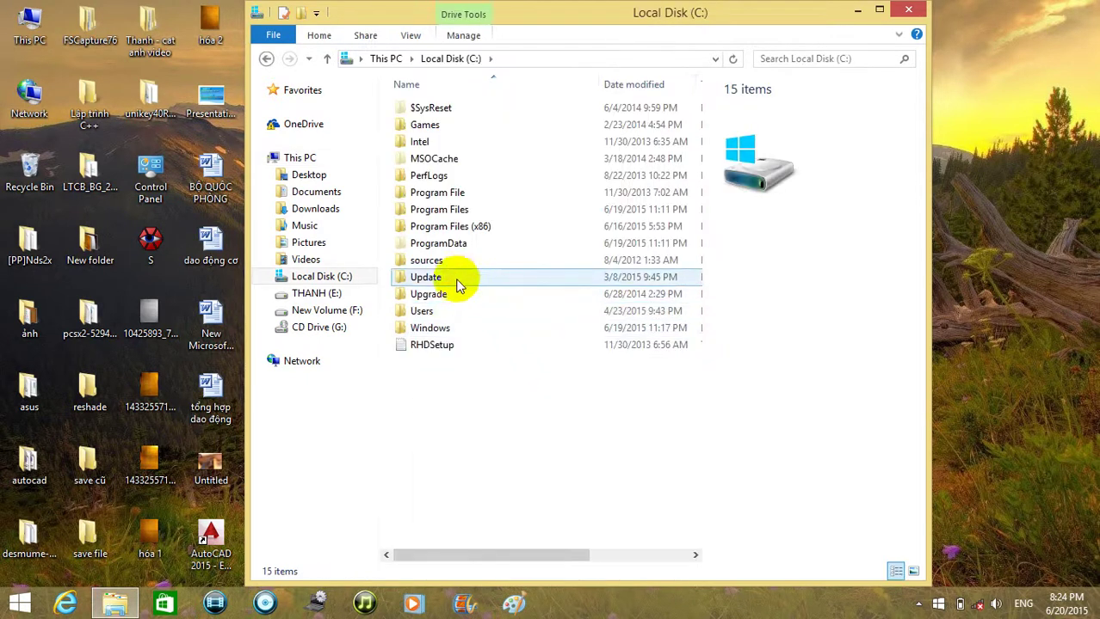
double_click(439, 311)
left_click(426, 109)
double_click(426, 109)
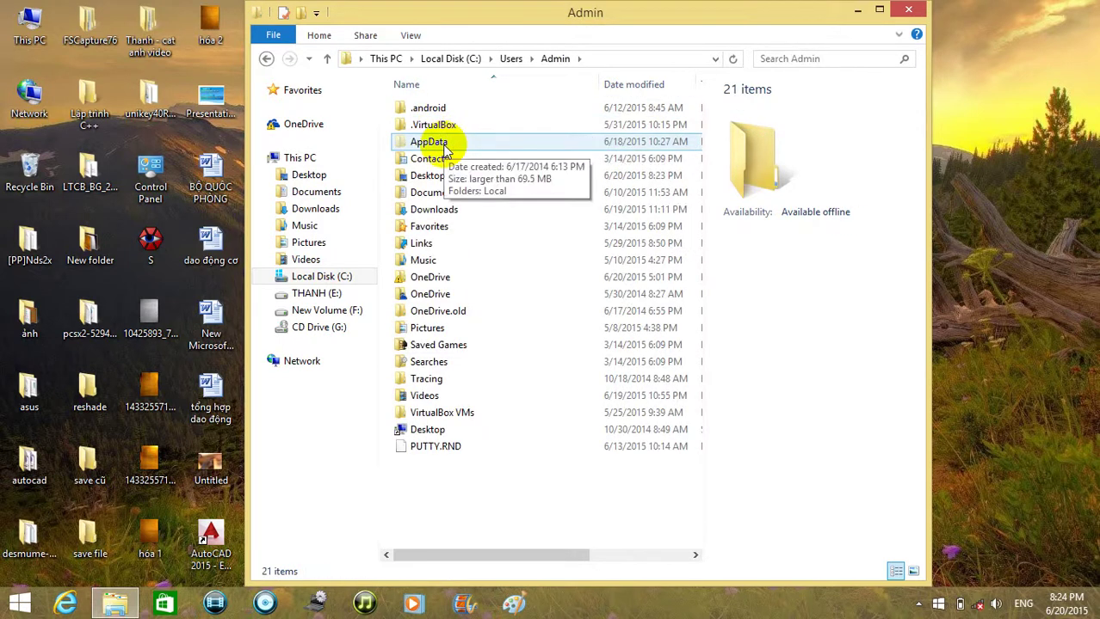
Check the Hidden items setting for the Admin folder and open its AppData\Roaming subfolder.
left_click(410, 36)
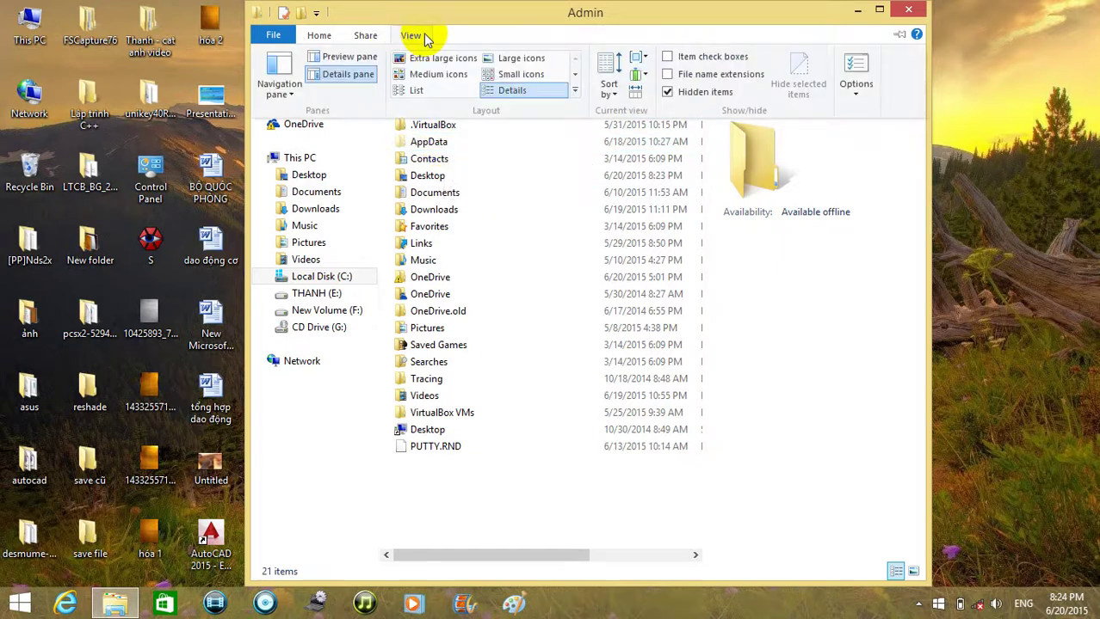
left_click(461, 141)
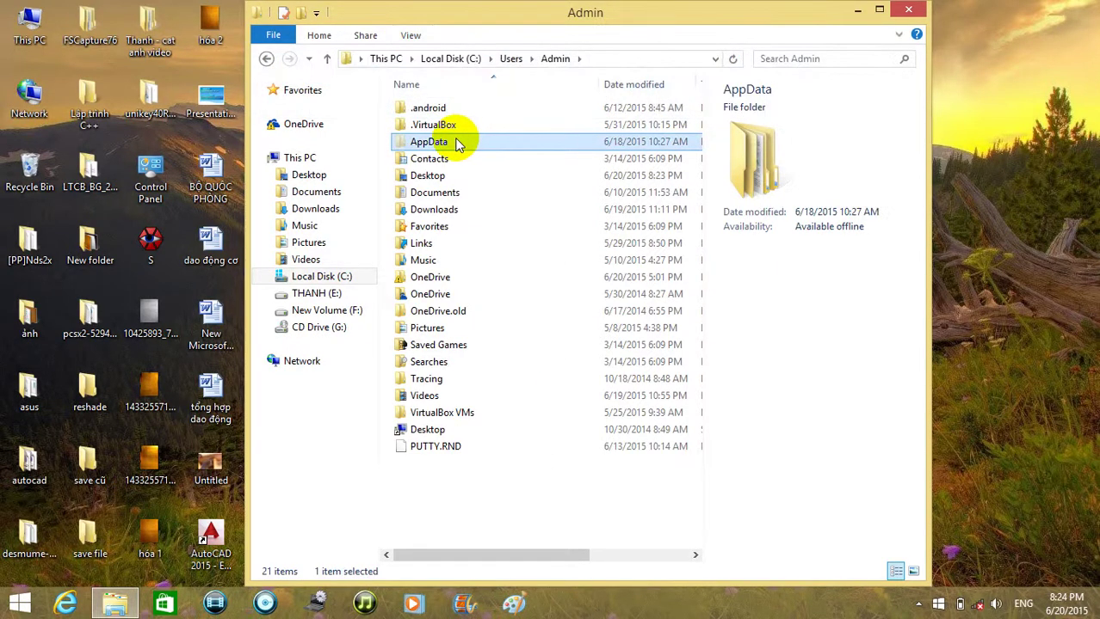
double_click(456, 142)
double_click(449, 142)
Inspect the save files of the CODEX version in Steam\CODEX\323470\remote.
scroll(482, 224, "down", 2)
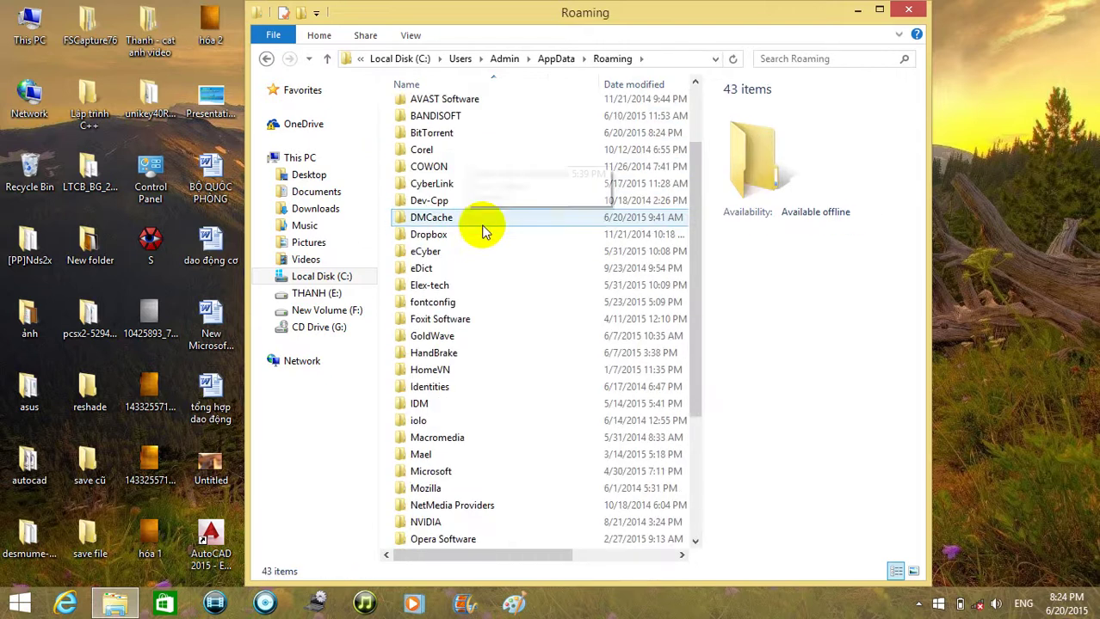
right_click(465, 284)
left_click(471, 258)
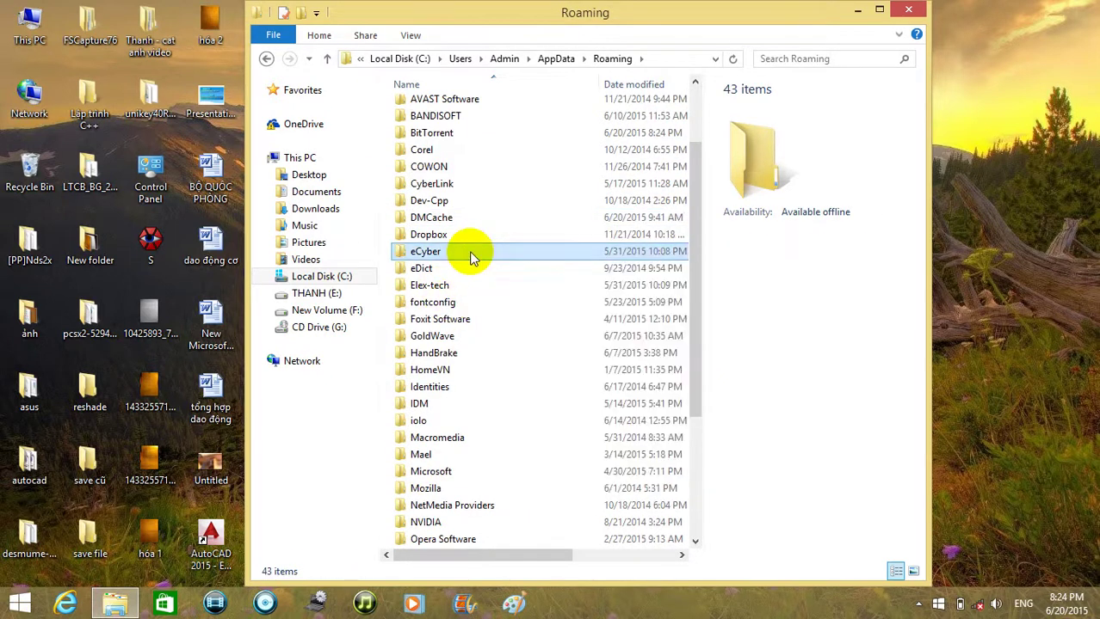
scroll(474, 267, "down", 4)
left_click(429, 455)
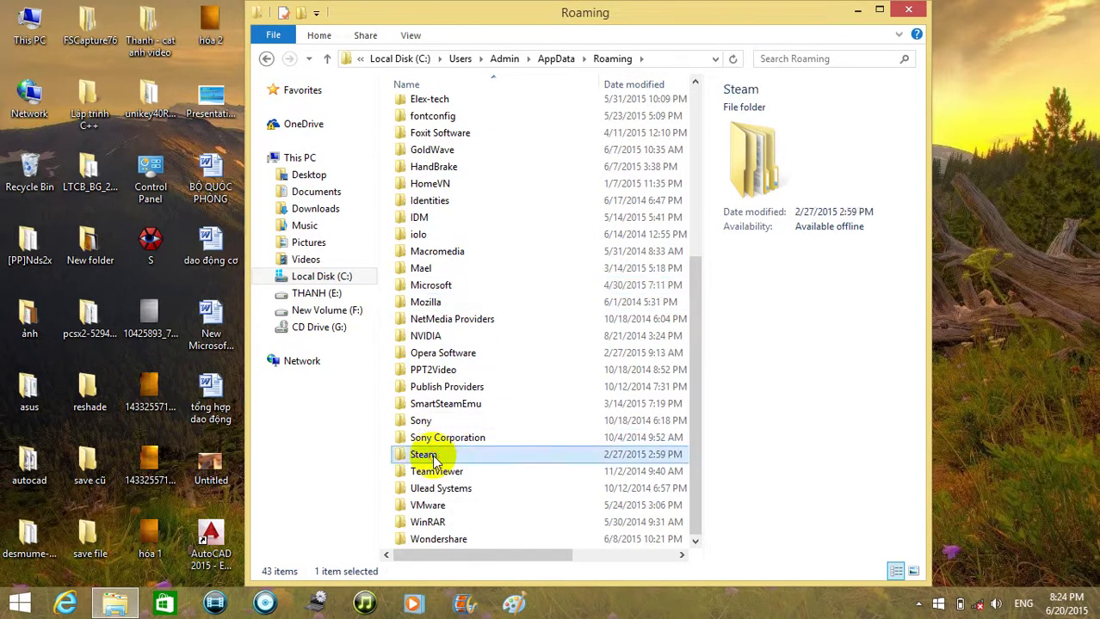
double_click(432, 456)
double_click(430, 108)
double_click(436, 107)
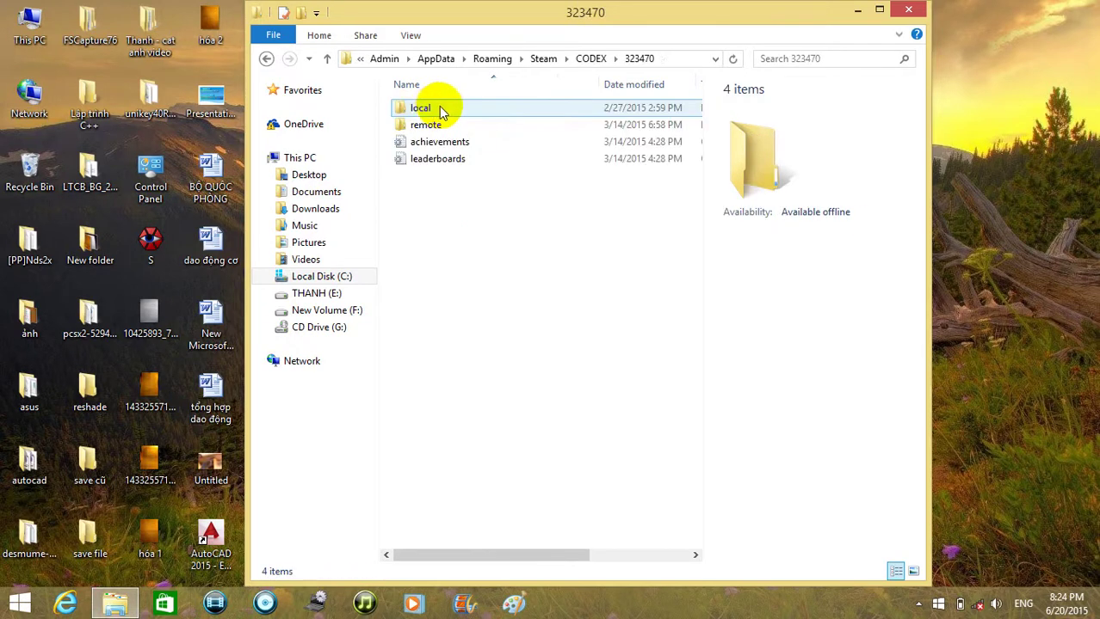
double_click(425, 124)
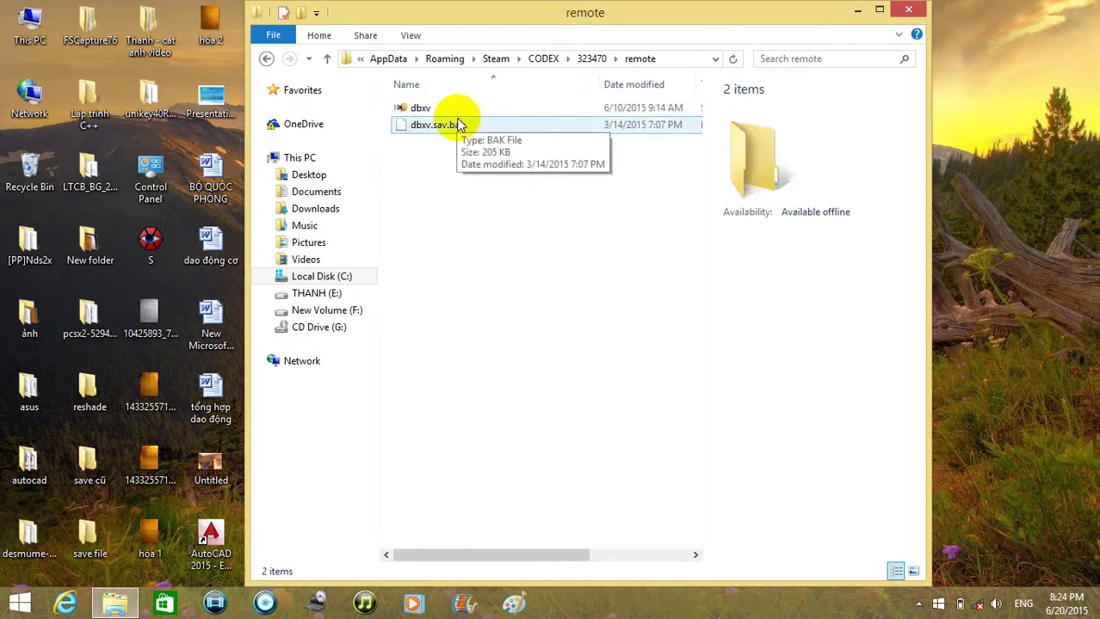
Return to the Roaming folder and open SmartSteamEmu\remote_323470.
left_click(267, 59)
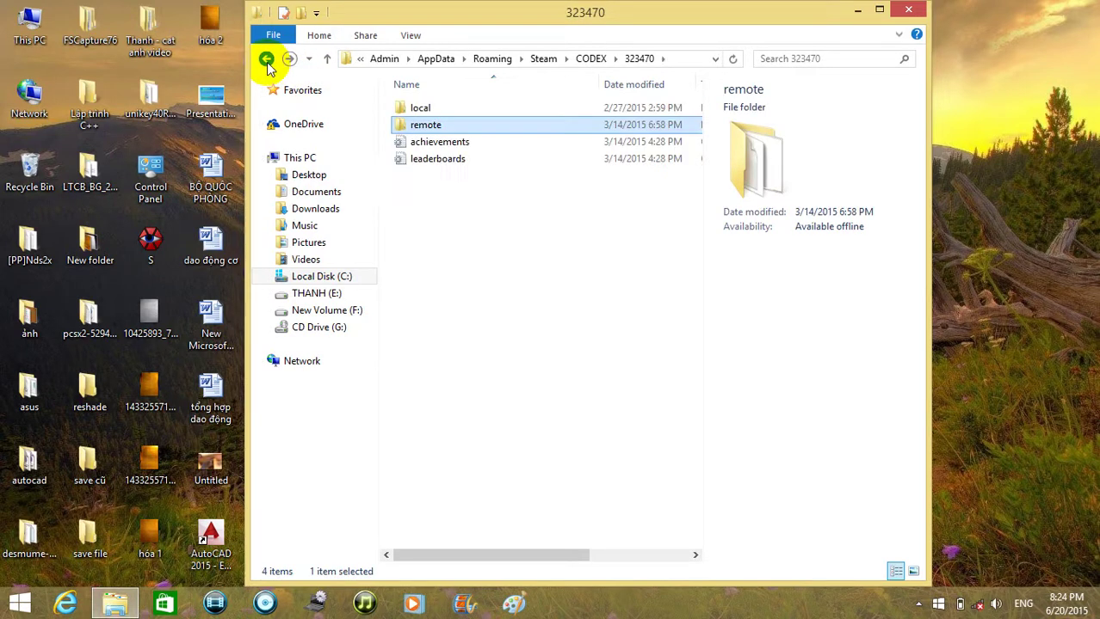
left_click(266, 60)
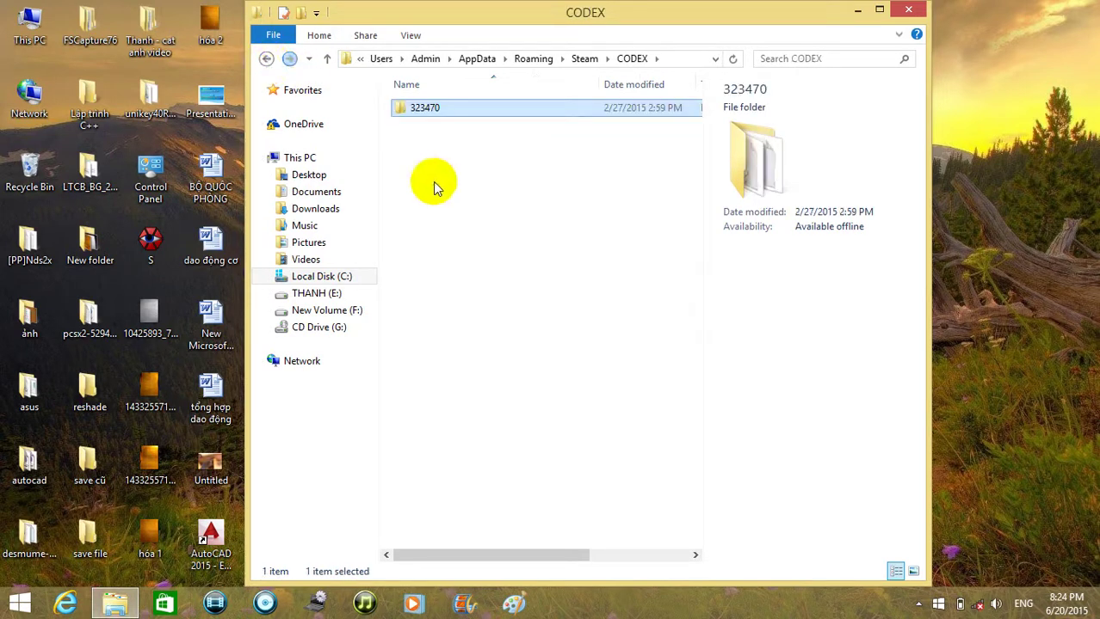
left_click(266, 58)
left_click(267, 58)
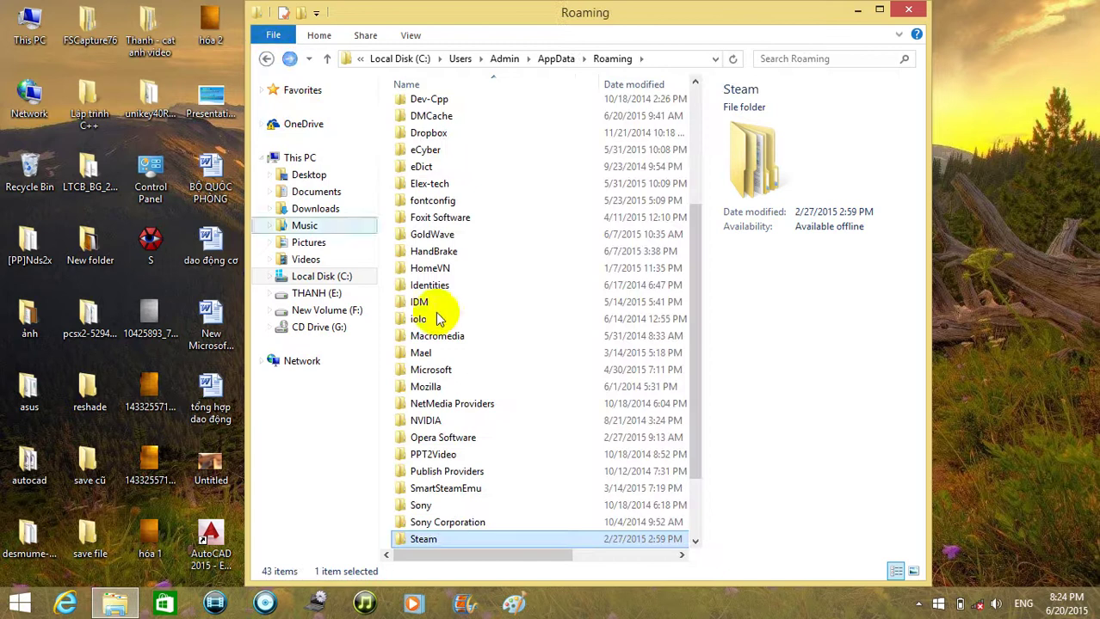
double_click(464, 490)
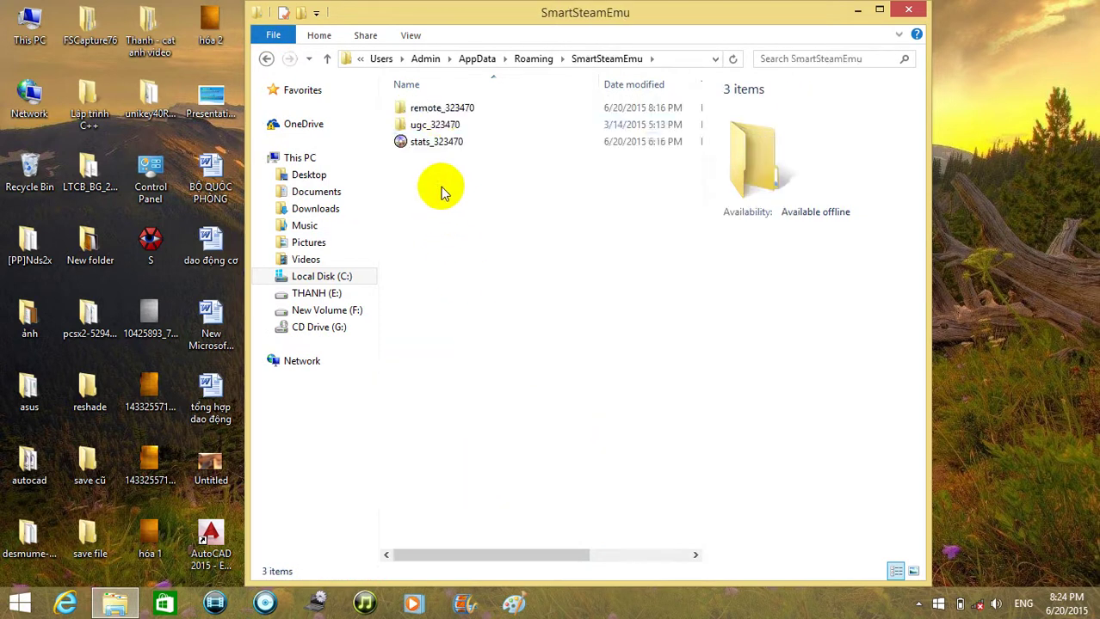
double_click(439, 111)
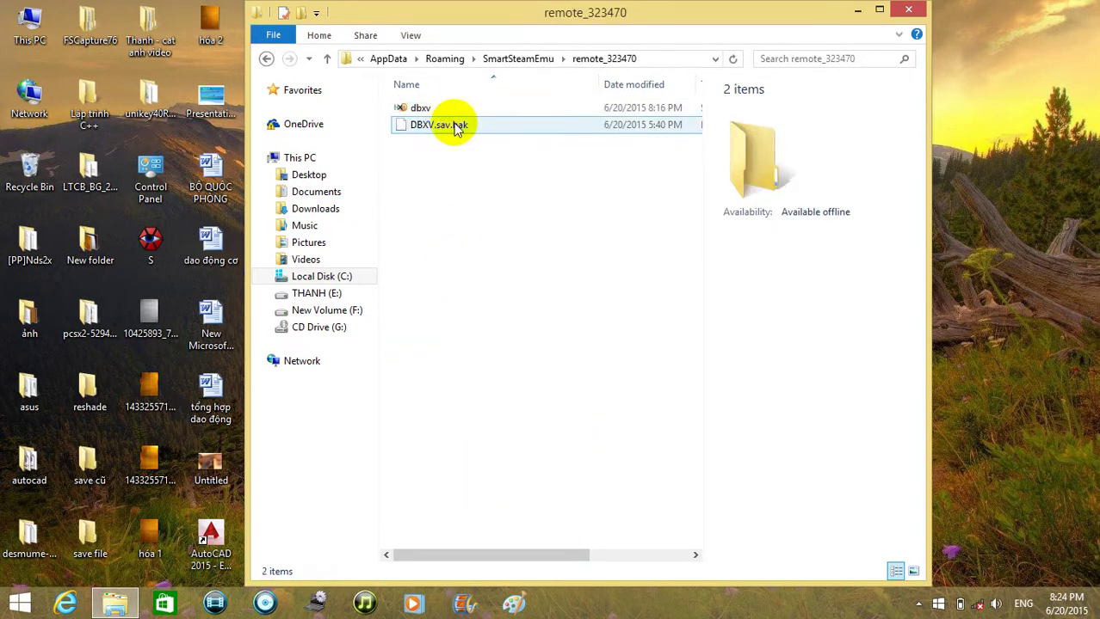
Move the save files dbxv and DBXV.sav.bak from remote_323470 to the desktop.
left_click(438, 124)
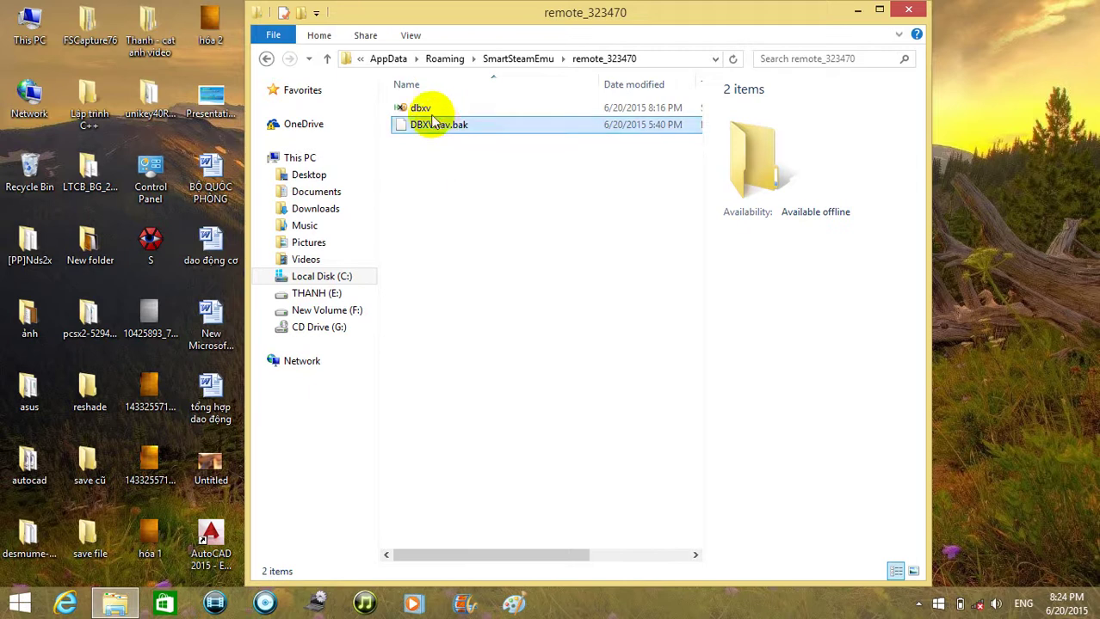
left_click(438, 110, "shift")
right_click(457, 111)
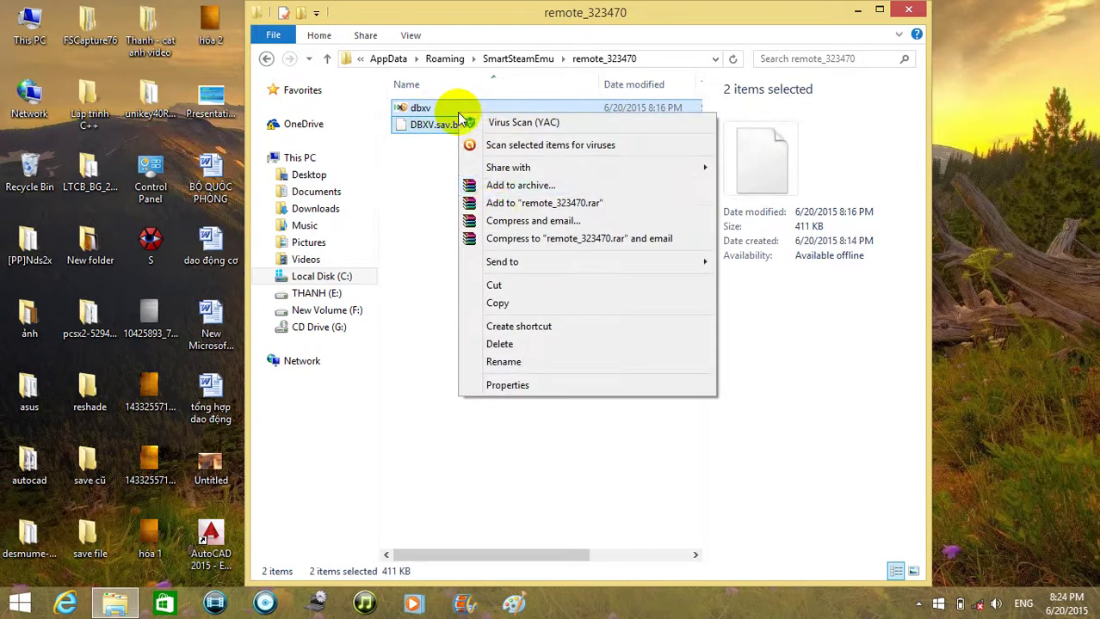
left_click(495, 285)
left_click_drag(824, 12, 817, 246)
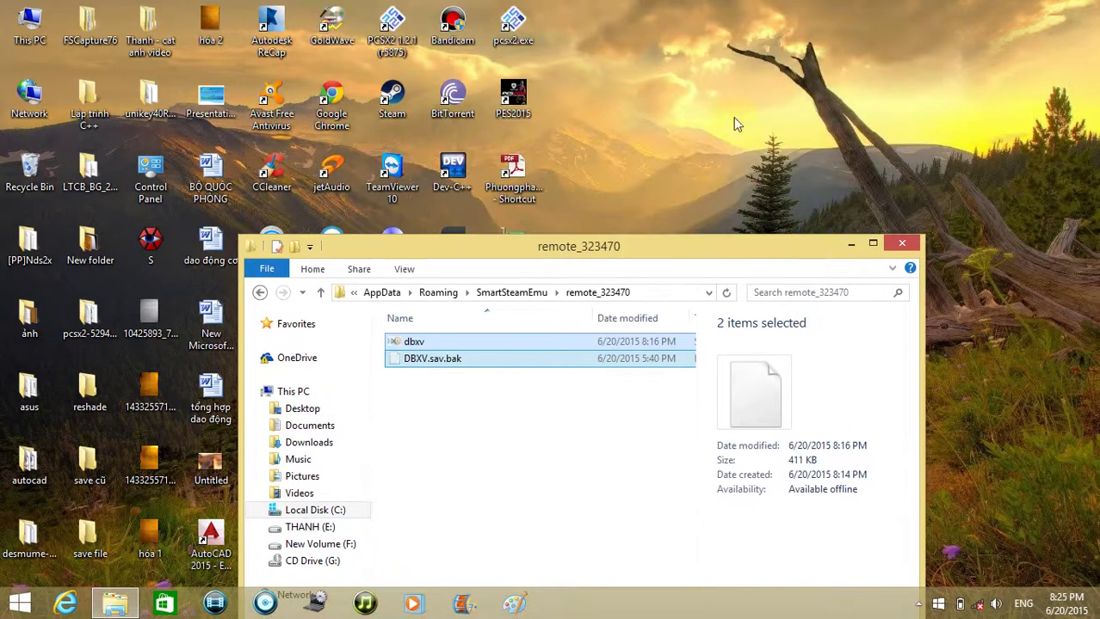
left_click(649, 47)
right_click(649, 45)
left_click(691, 113)
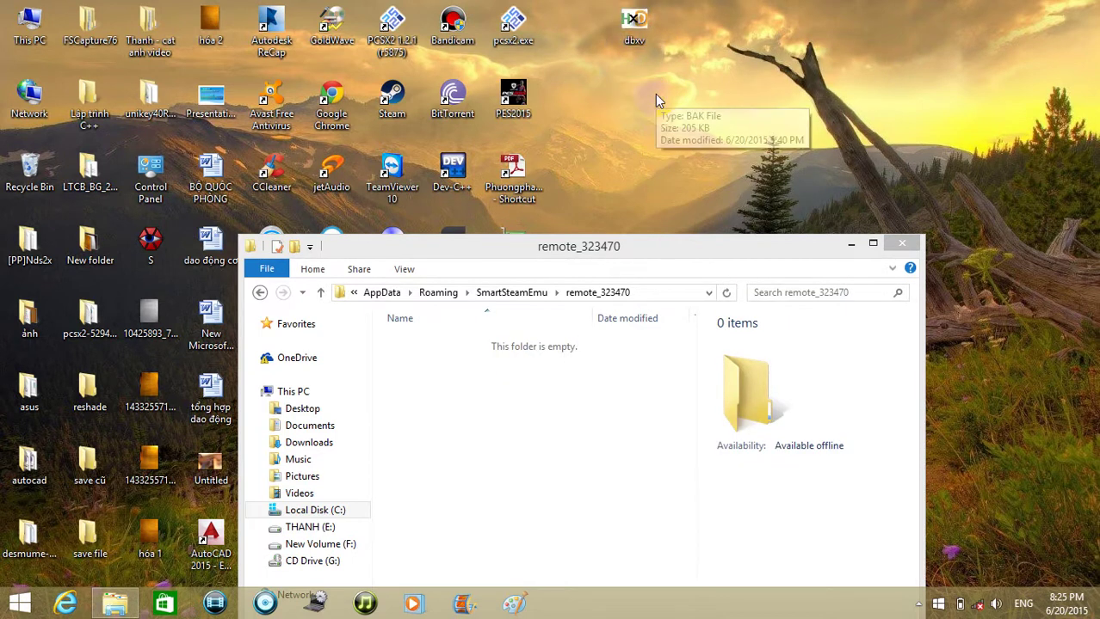
Minimize the emptied remote_323470 folder window and run the Dragonball Xenoverse shortcut as administrator.
left_click_drag(621, 246, 642, 110)
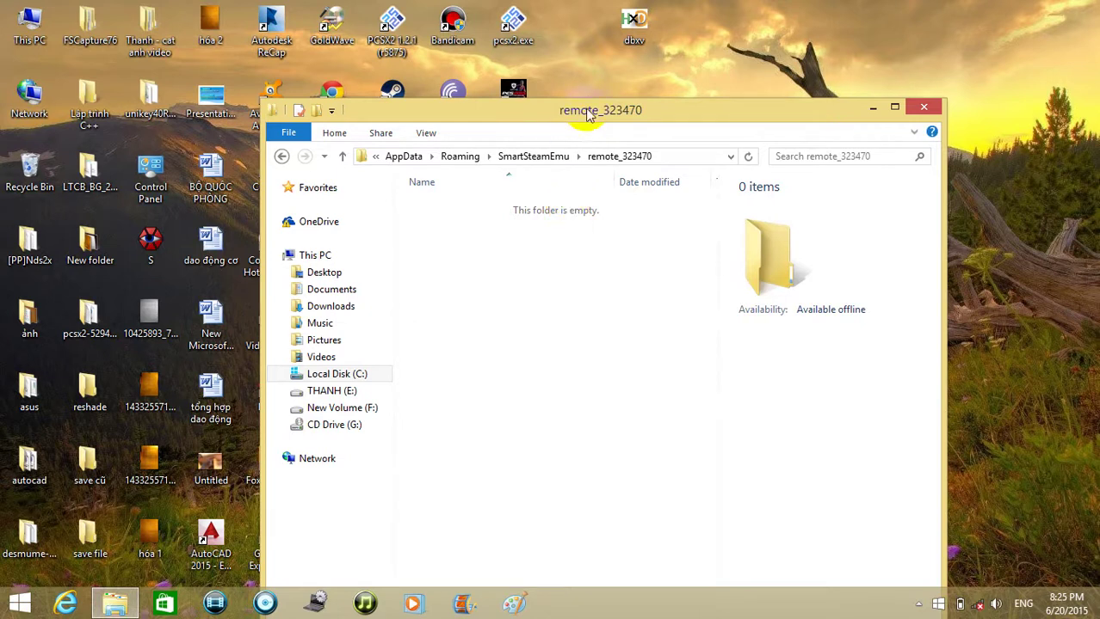
left_click_drag(581, 119, 636, 58)
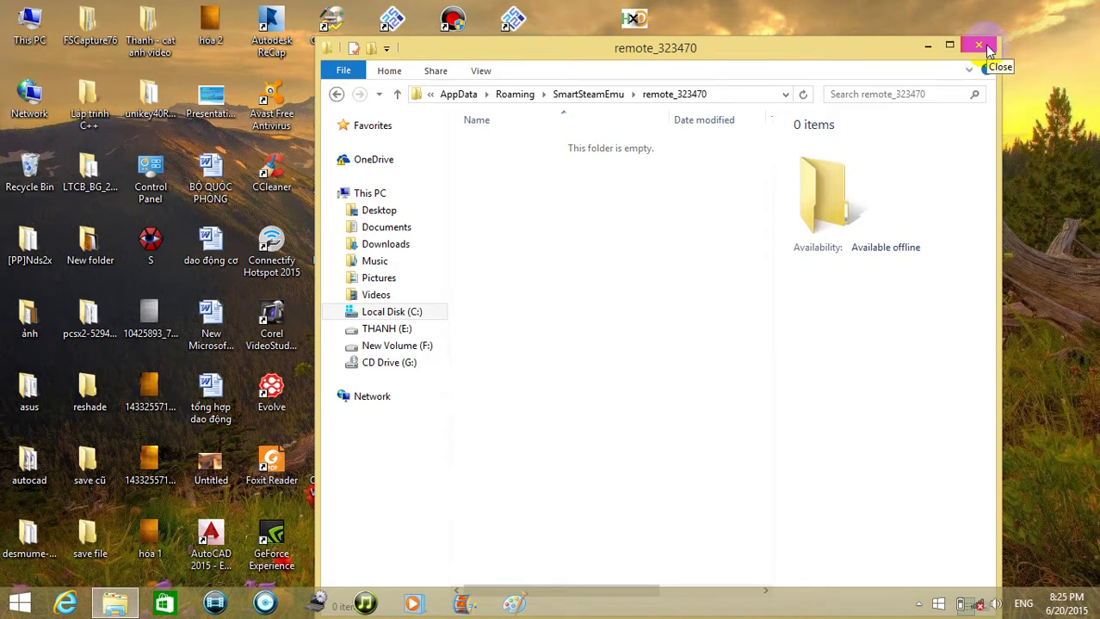
left_click(928, 44)
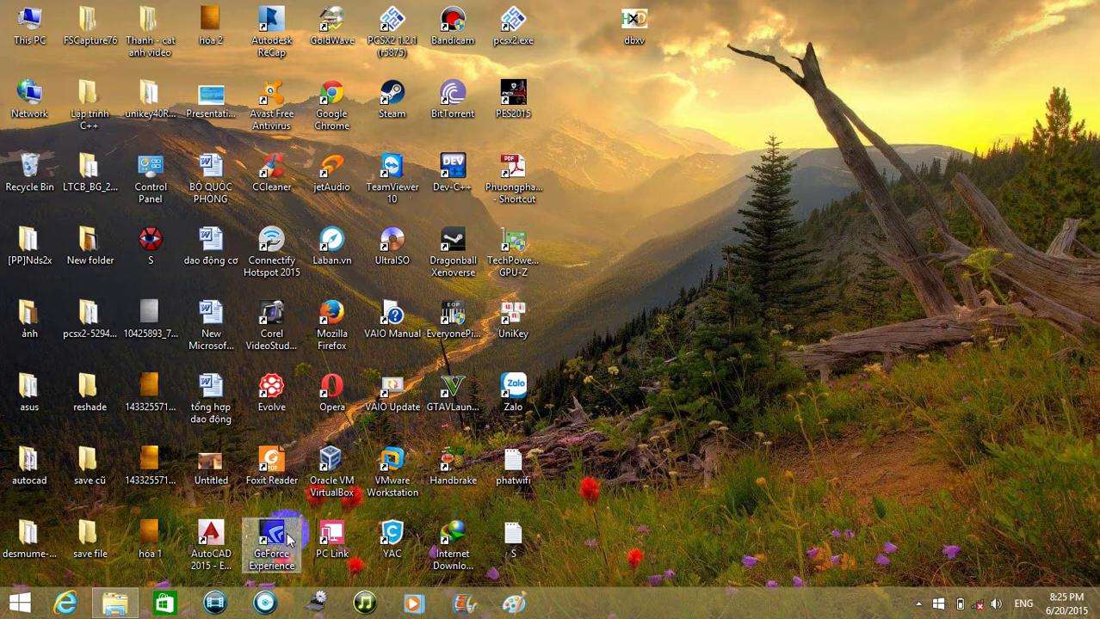
right_click(460, 229)
mouse_move(492, 236)
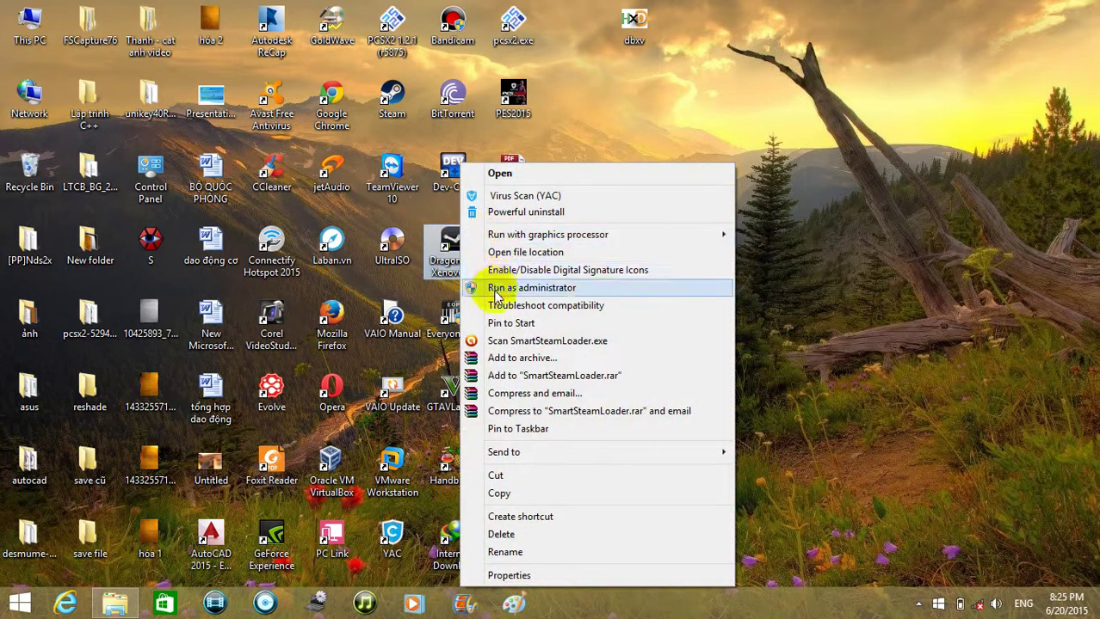
left_click(486, 288)
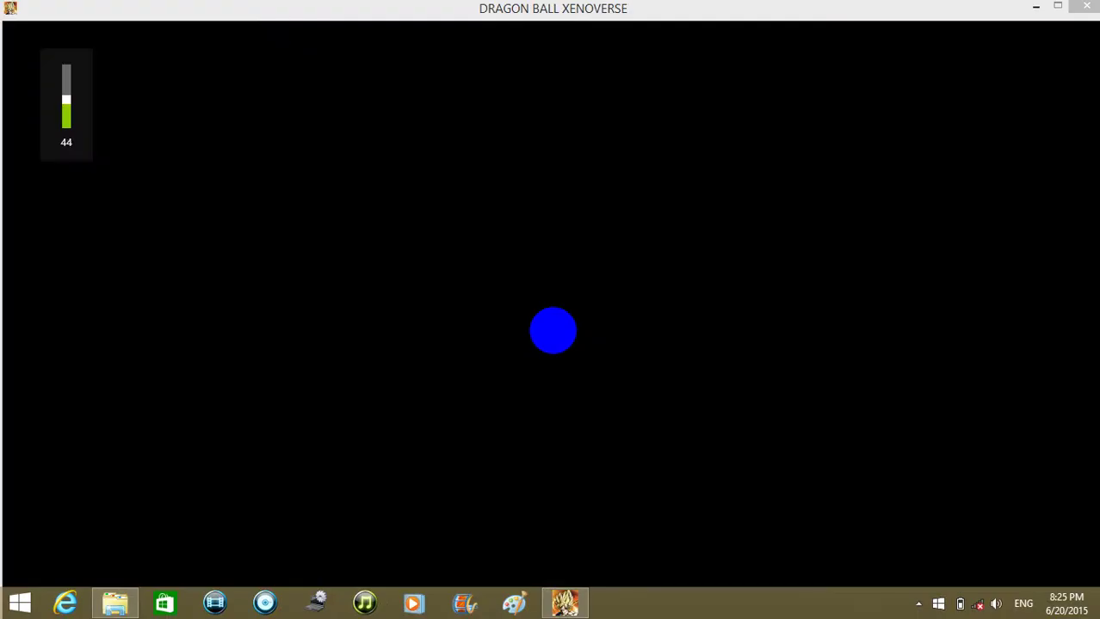
Lower the system volume while the game loads.
key("XF86AudioLowerVolume")
key("XF86AudioLowerVolume")
key("XF86AudioLowerVolume")
key("XF86AudioLowerVolume")
key("XF86AudioLowerVolume")
key("XF86AudioLowerVolume")
key("XF86AudioLowerVolume")
key("XF86AudioLowerVolume")
key("XF86AudioLowerVolume")
key("XF86AudioLowerVolume")
key("XF86AudioLowerVolume")
key("XF86AudioLowerVolume")
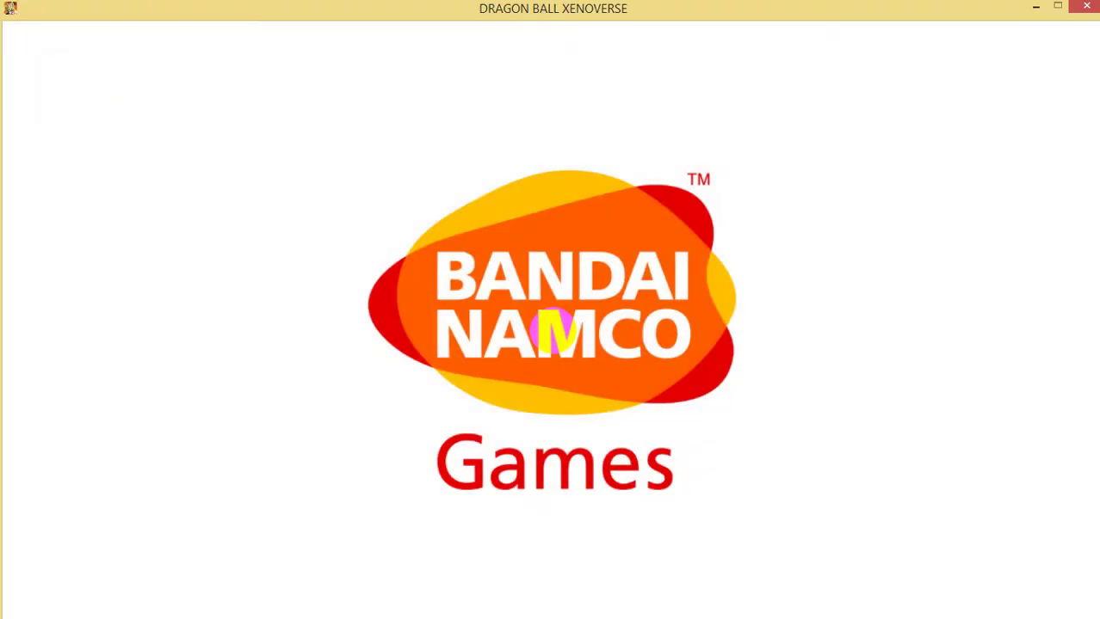
Advance through the opening screens and choose Game Start on the title menu.
left_click(553, 329)
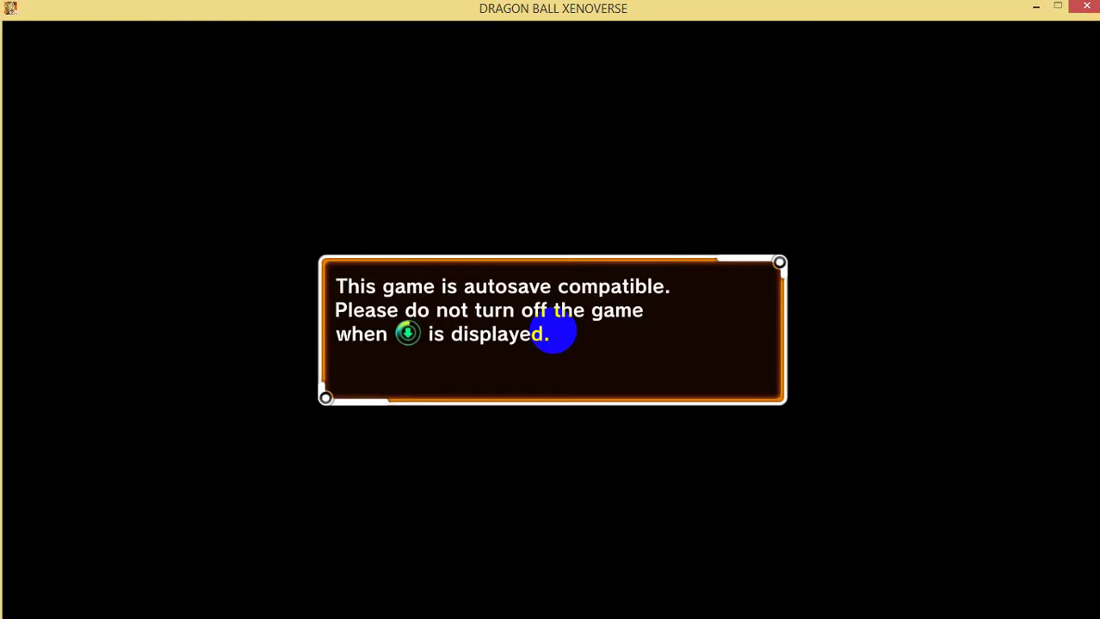
left_click(553, 330)
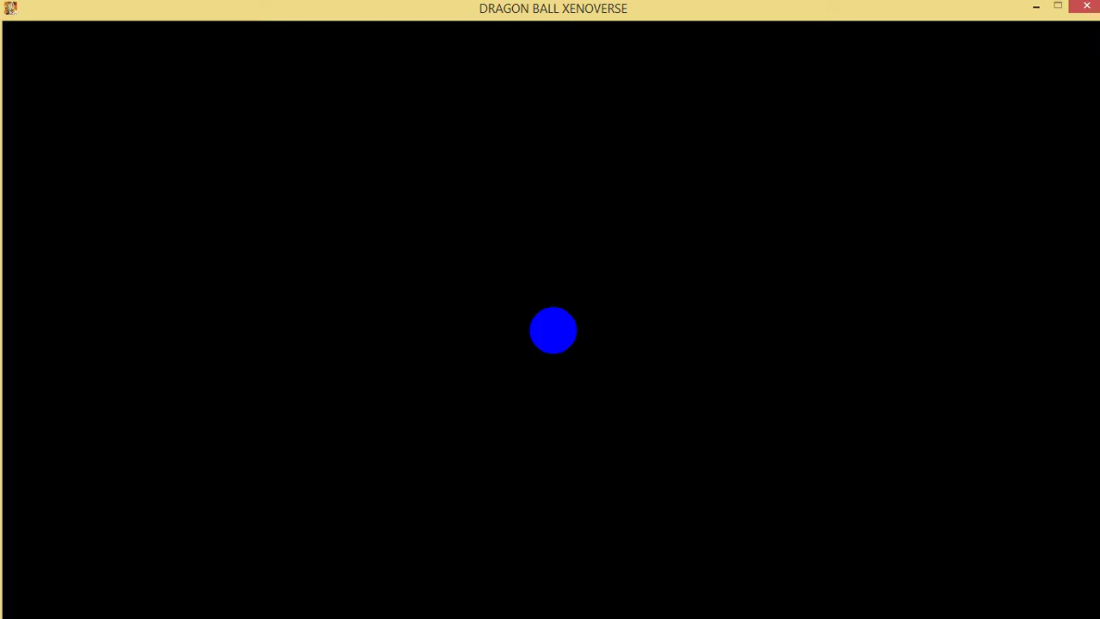
left_click(554, 331)
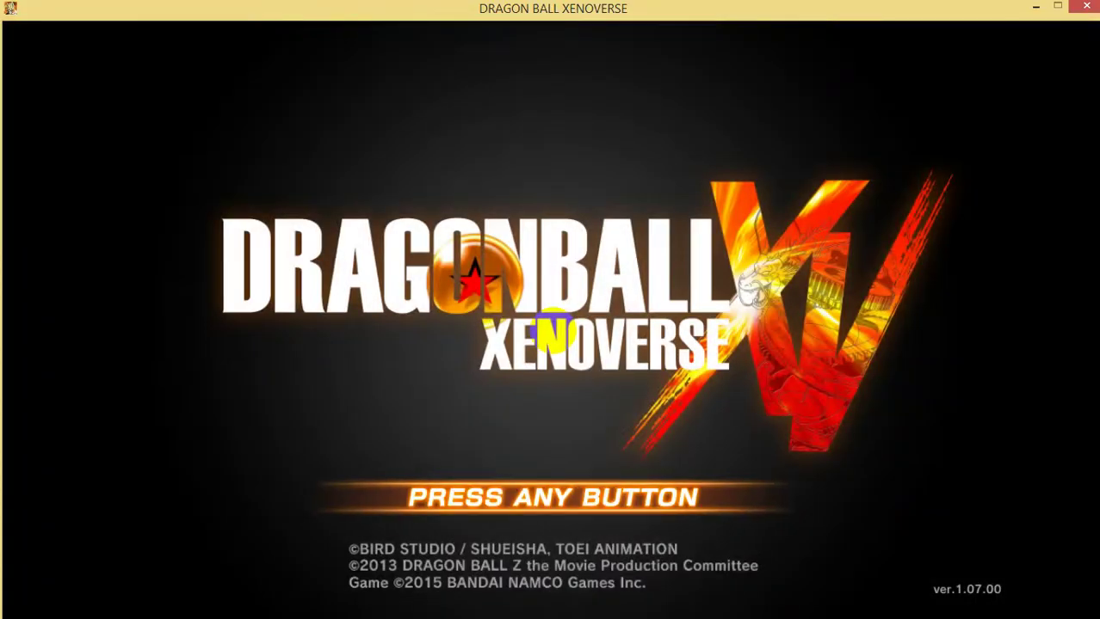
left_click(553, 331)
left_click(553, 331)
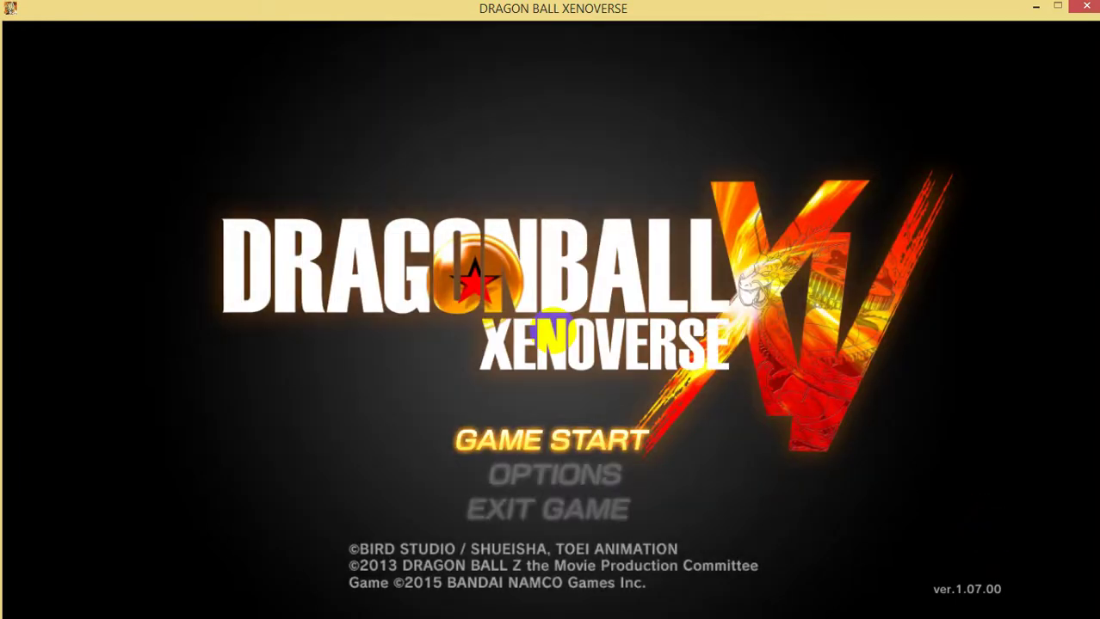
left_click(553, 336)
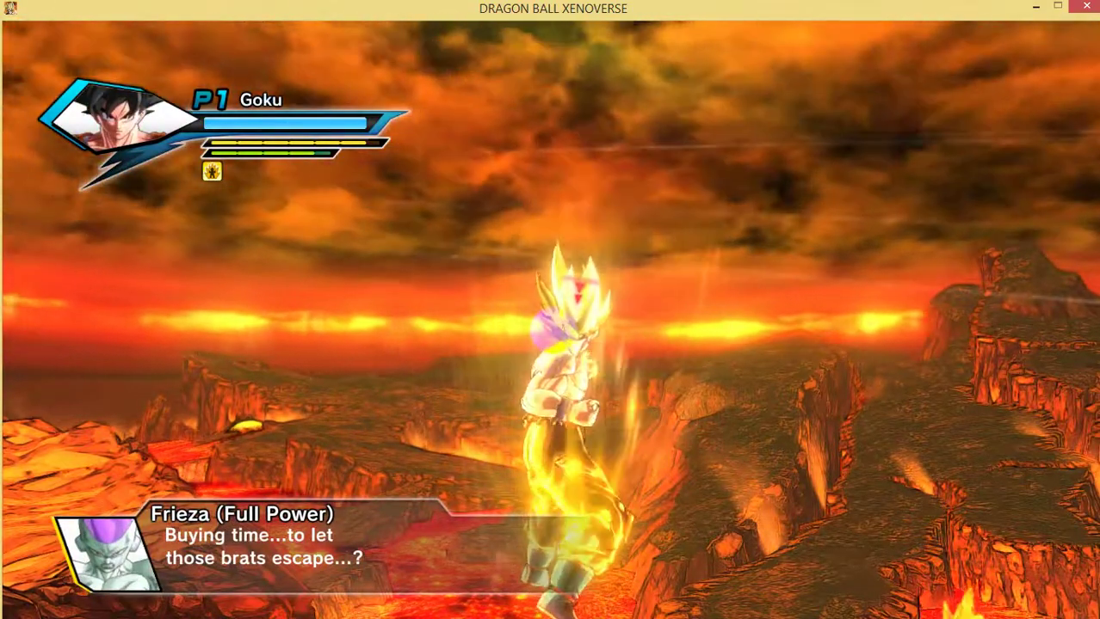
Switch from the running game to the desktop and close the Dragon Ball Xenoverse window.
key("alt+Tab")
key("alt+Tab")
key("alt+Tab")
key("alt+Tab")
key("alt+Tab")
key("alt+Tab")
key("alt+Tab")
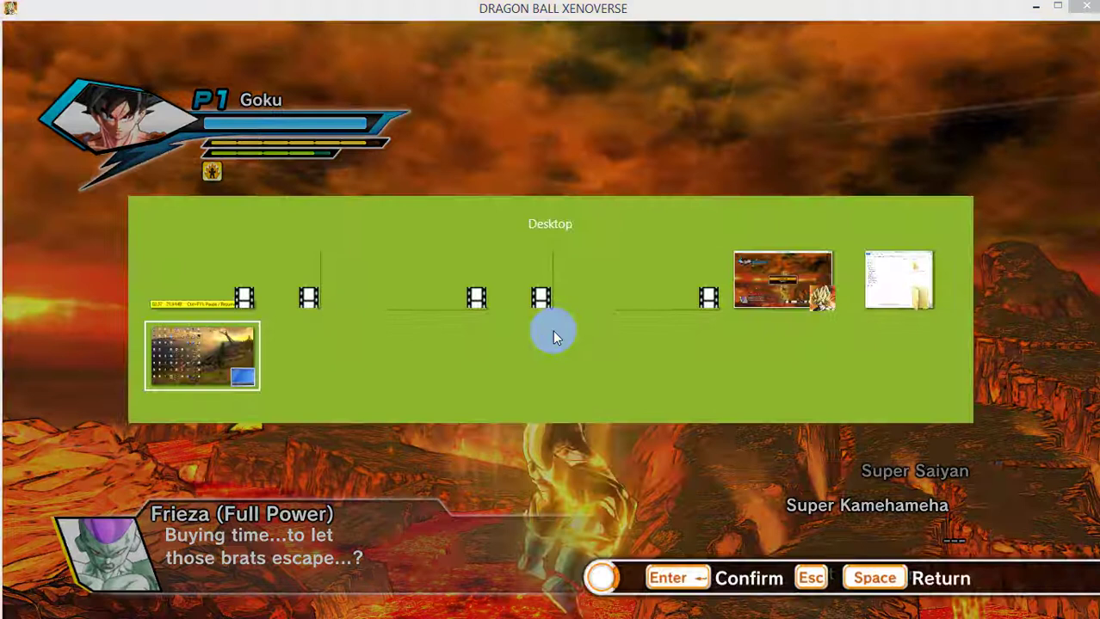
key("alt+Tab")
key("alt+Tab")
key("alt+Tab")
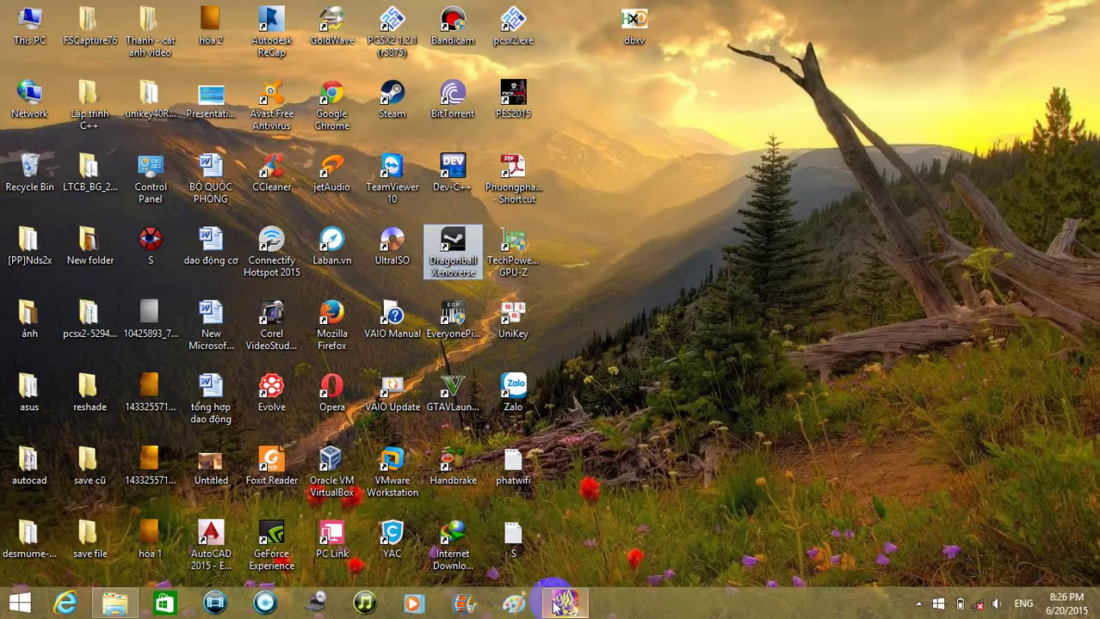
right_click(559, 604)
left_click(551, 562)
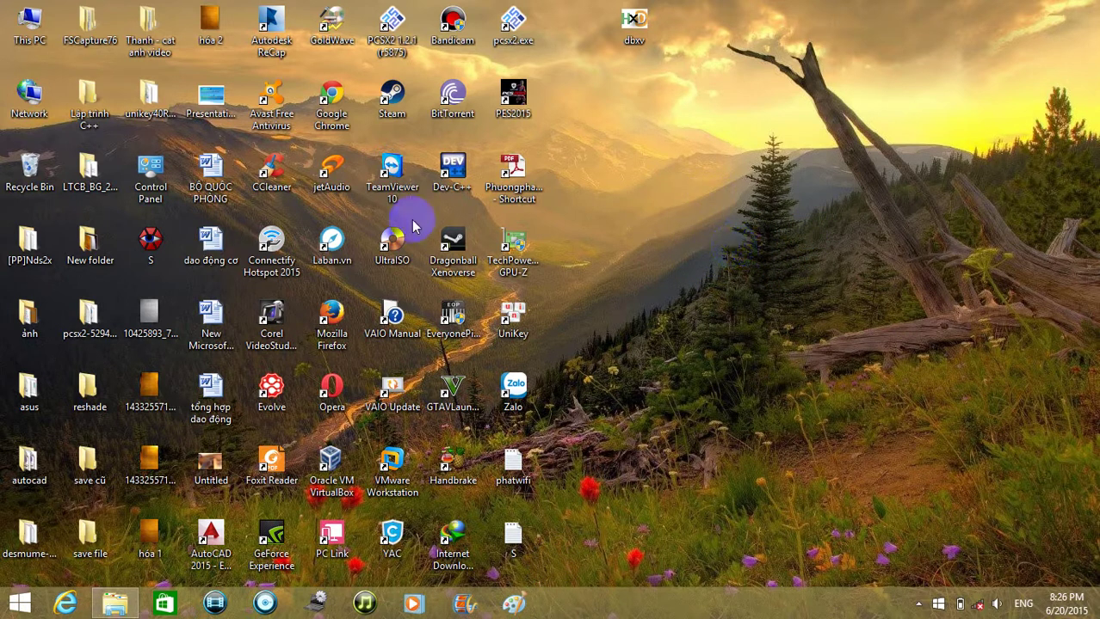
Restore the remote_323470 folder window and open both its dbxv save and the desktop dbxv save in HxD.
left_click(129, 605)
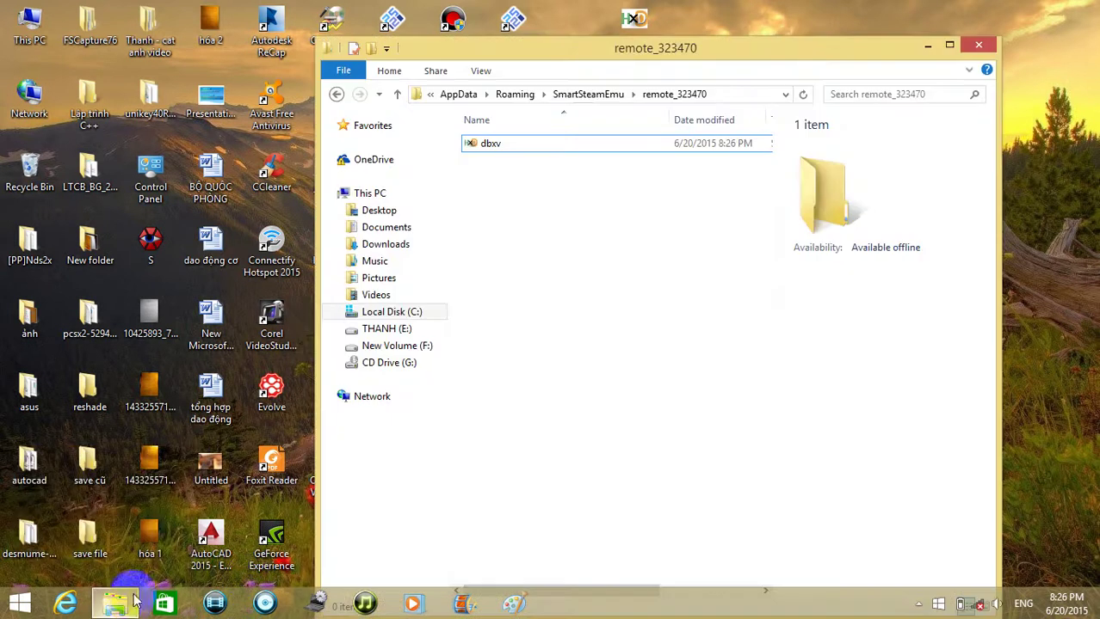
left_click(555, 148)
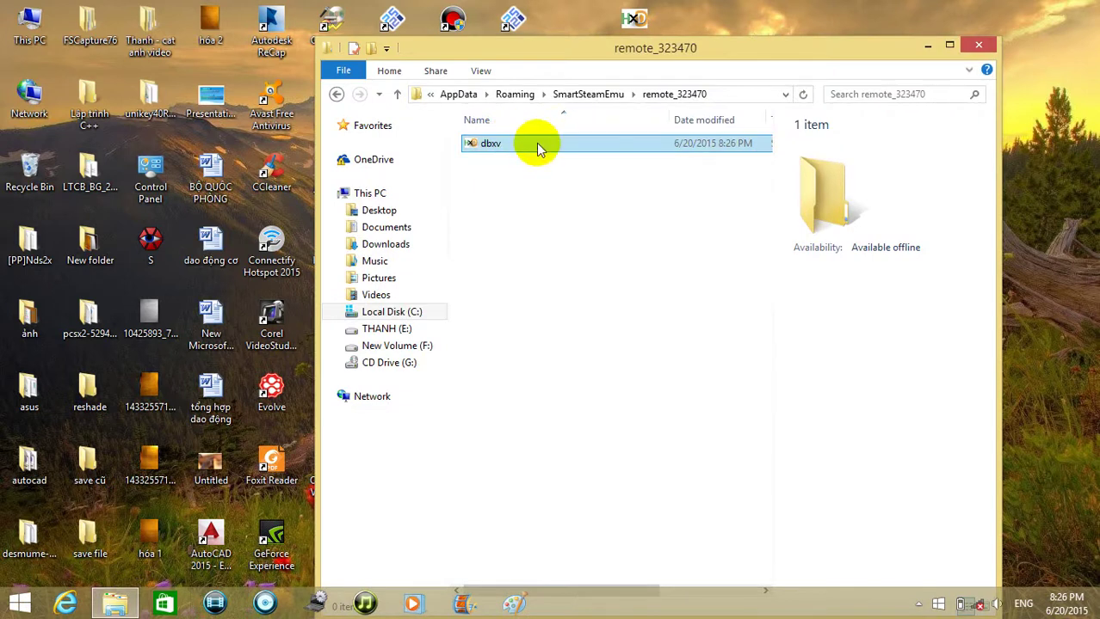
left_click_drag(555, 55, 553, 100)
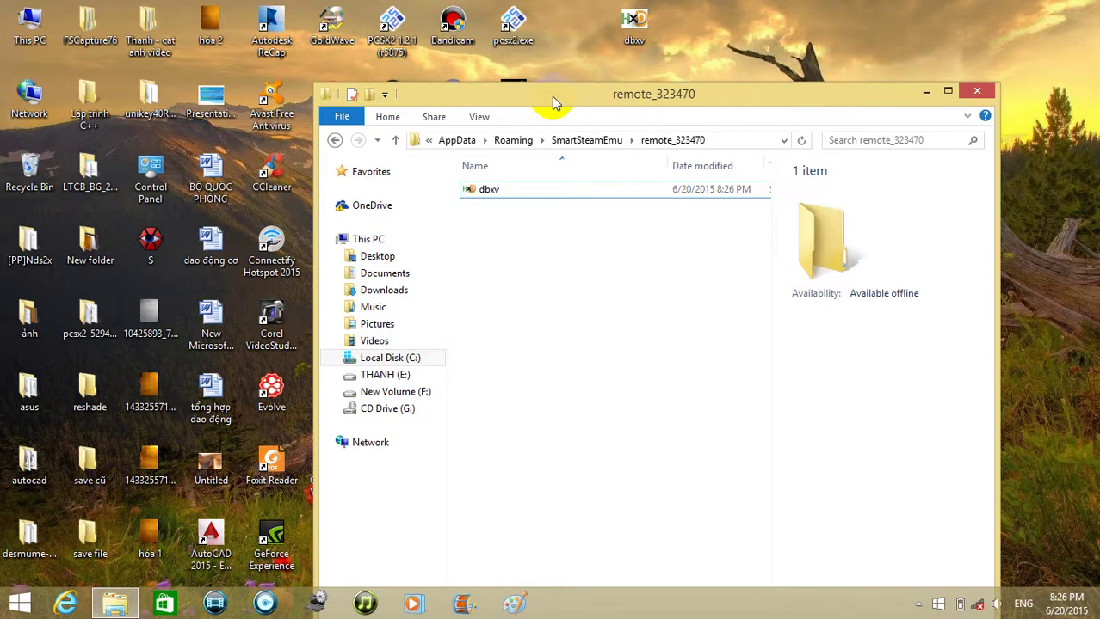
left_click(535, 192)
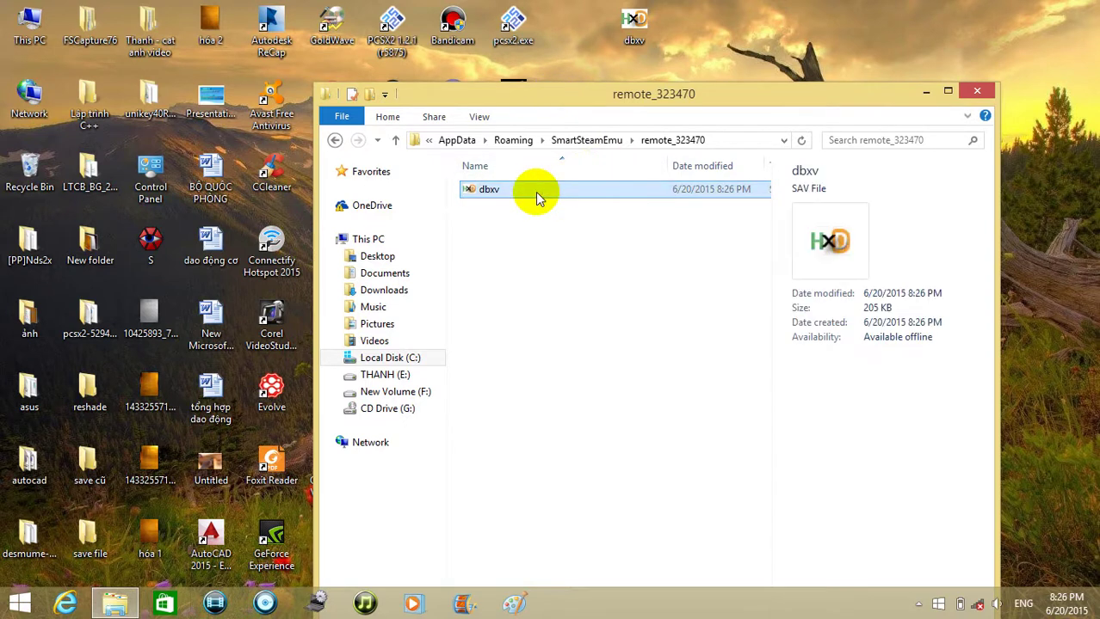
left_click(641, 31)
double_click(641, 31)
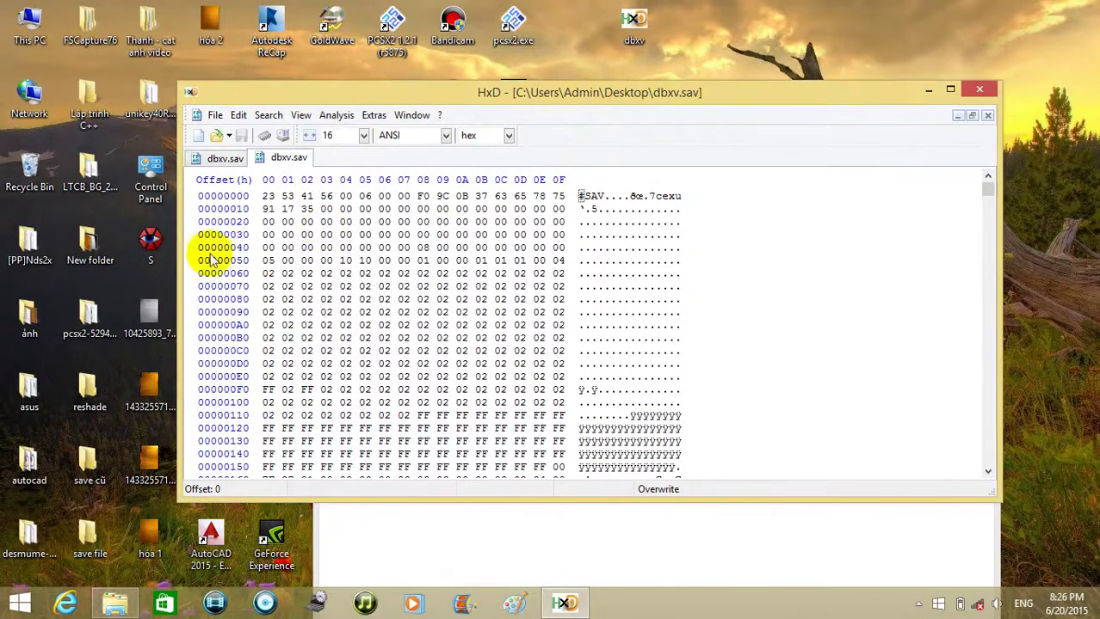
Copy the first hex row, offset 00000000, of the desktop dbxv.sav.
left_click(268, 196)
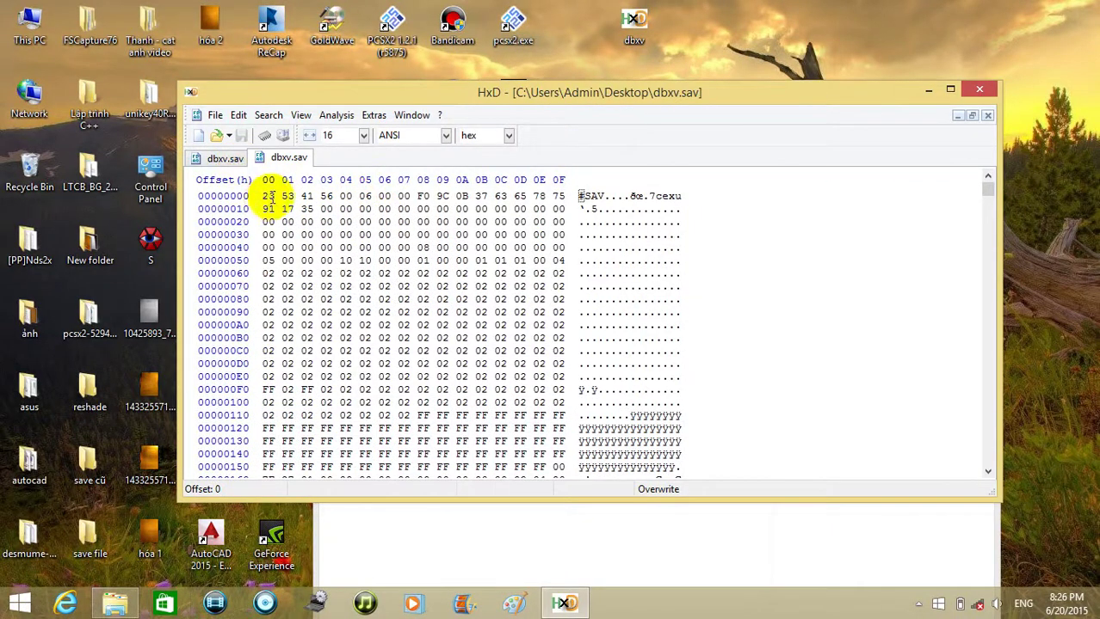
left_click_drag(262, 198, 566, 192)
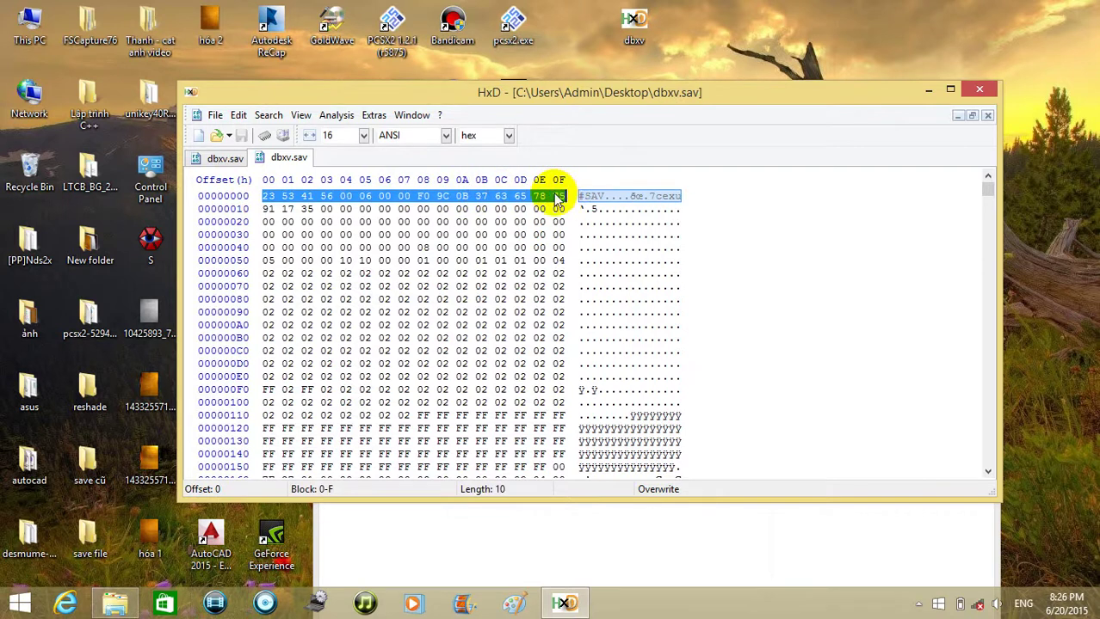
right_click(557, 197)
left_click(583, 241)
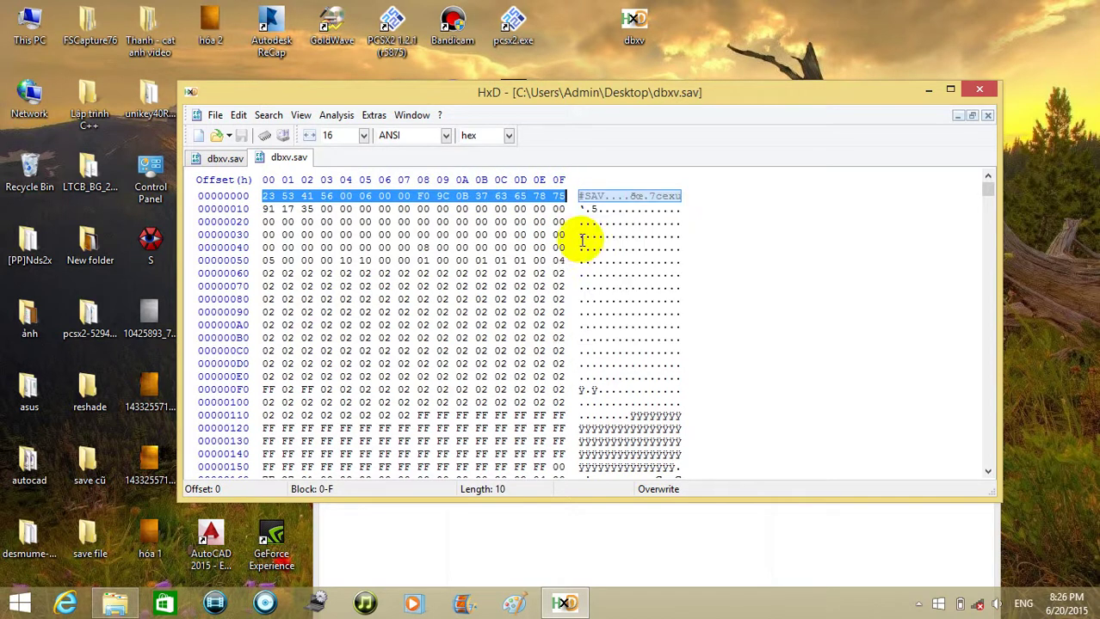
Copy the row at offset 00000000 from the remote_323470 dbxv.sav and paste it over the same row of the desktop dbxv.sav.
left_click(226, 159)
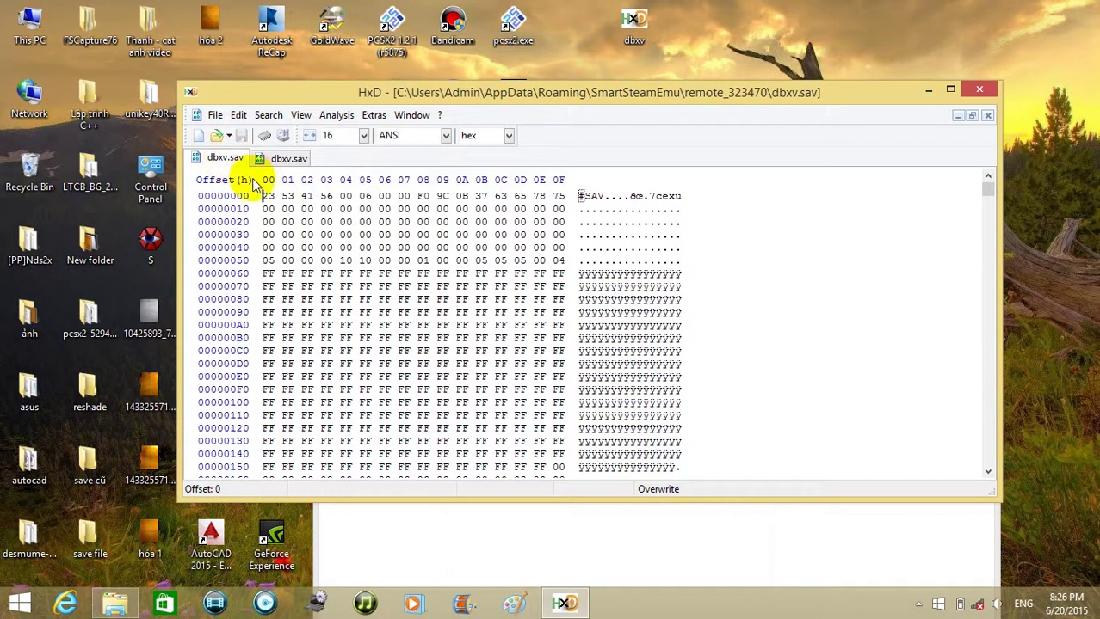
left_click_drag(265, 196, 556, 199)
right_click(554, 197)
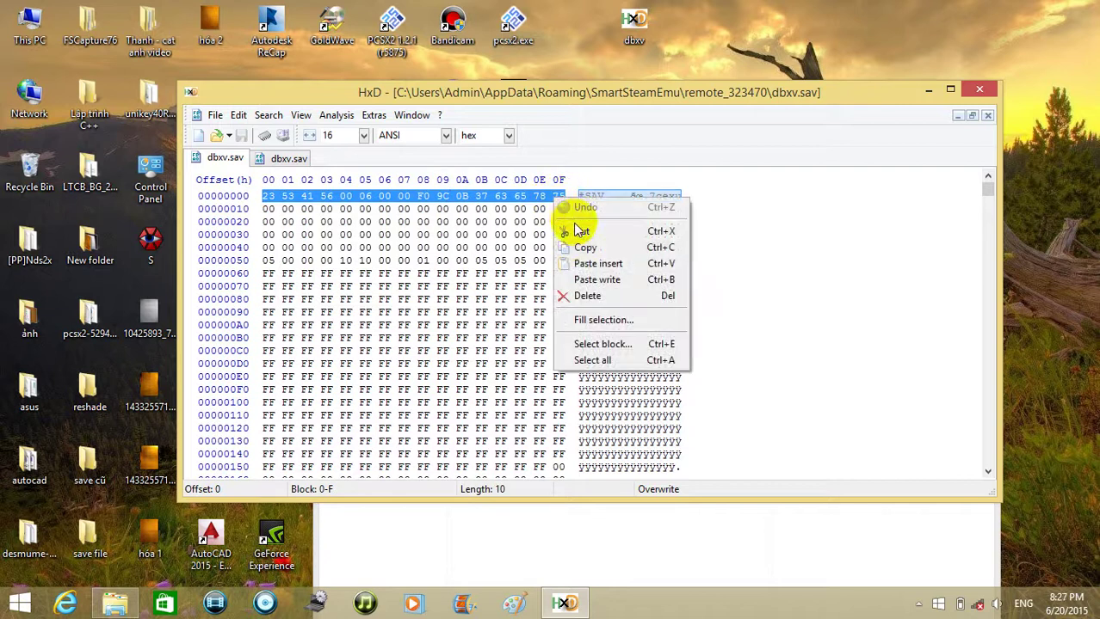
left_click(581, 243)
left_click(290, 159)
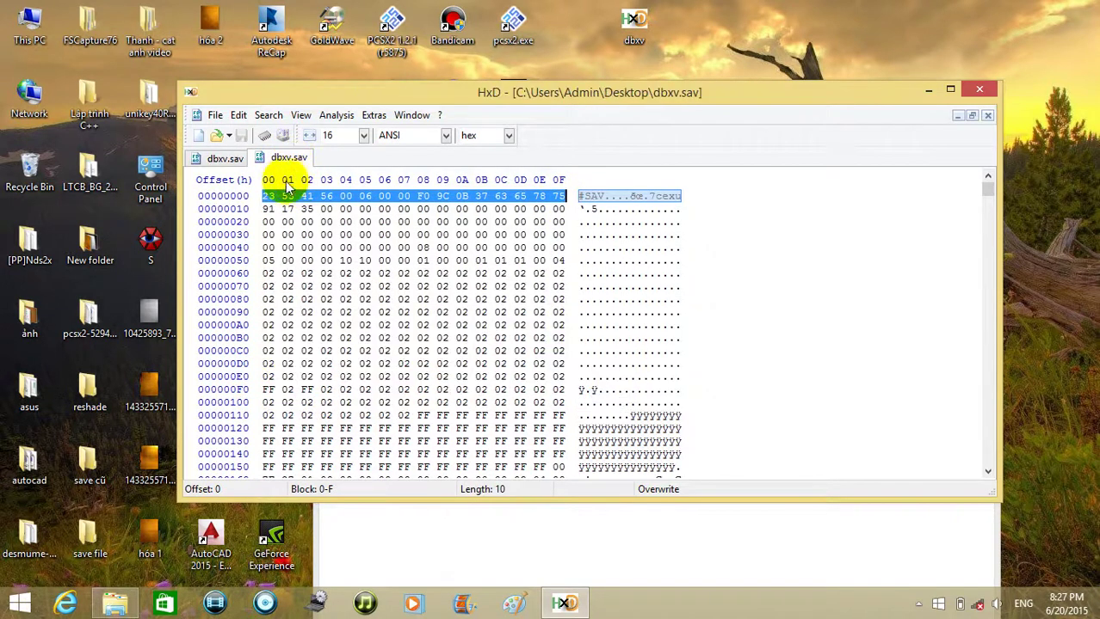
right_click(269, 197)
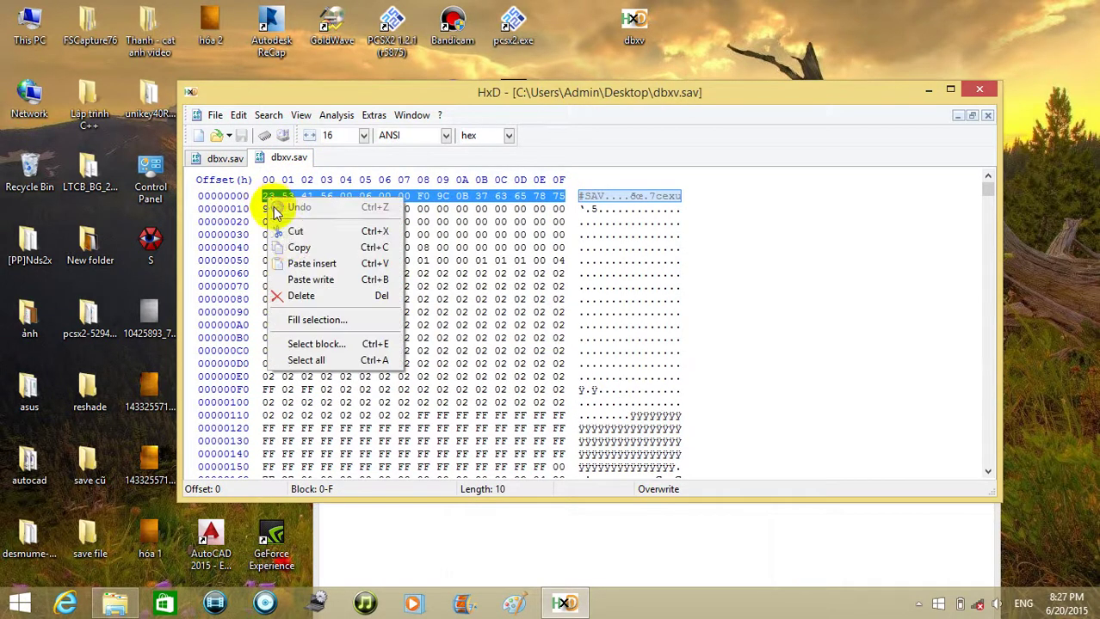
left_click(300, 264)
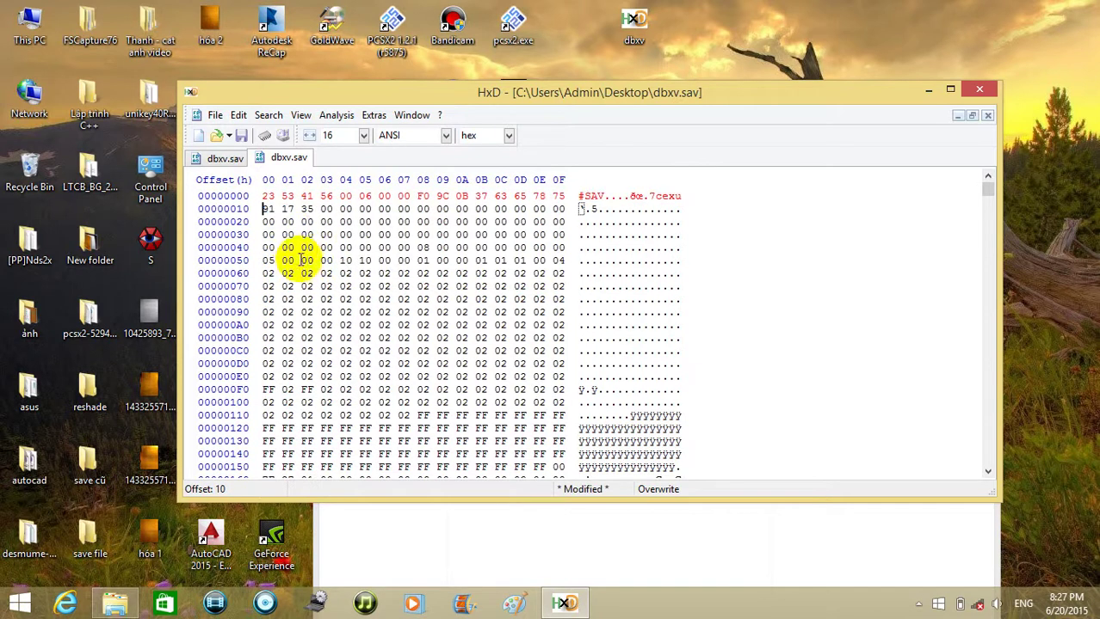
Paste the copied header row over the row at offset 00000020 in the remote_323470 dbxv.sav and in the desktop dbxv.sav.
left_click(231, 160)
left_click_drag(262, 222, 560, 224)
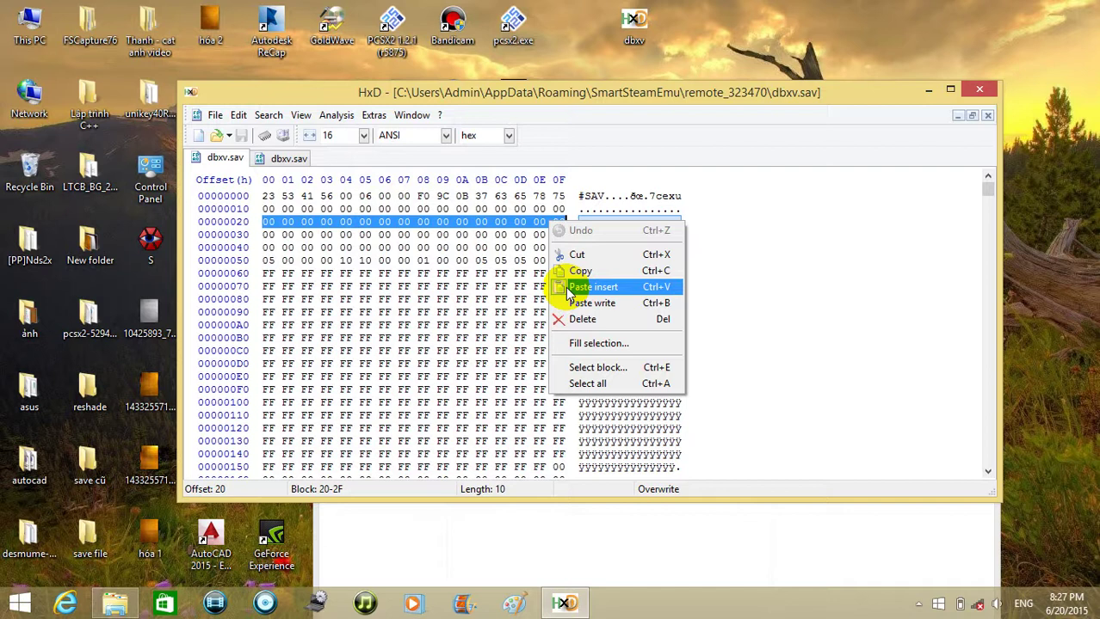
left_click(565, 286)
left_click(282, 159)
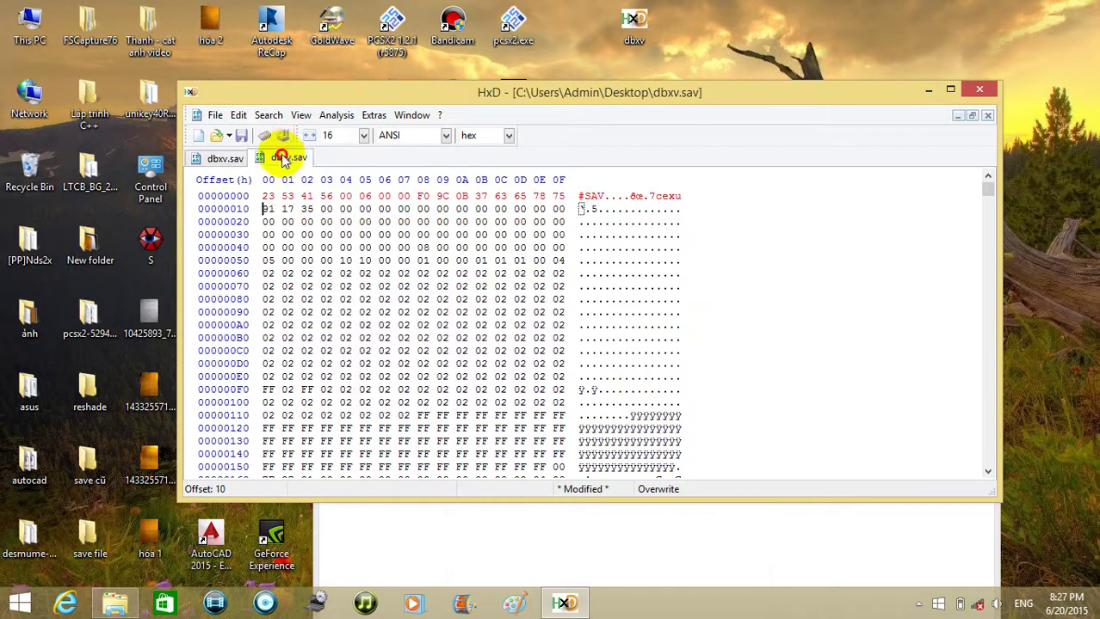
left_click_drag(263, 222, 557, 224)
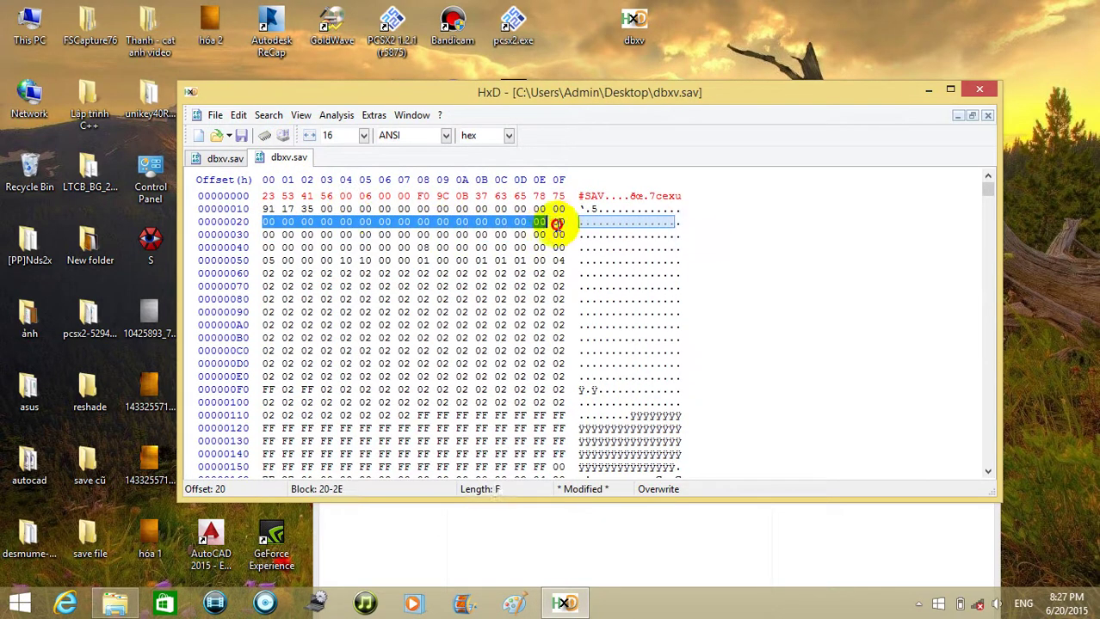
right_click(556, 222)
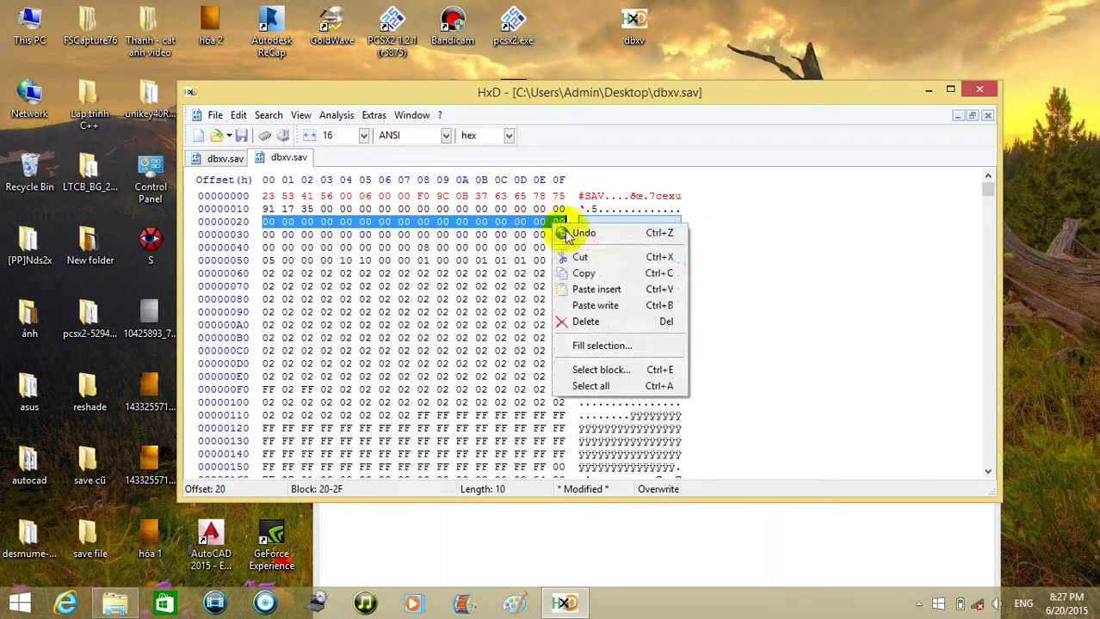
left_click(574, 291)
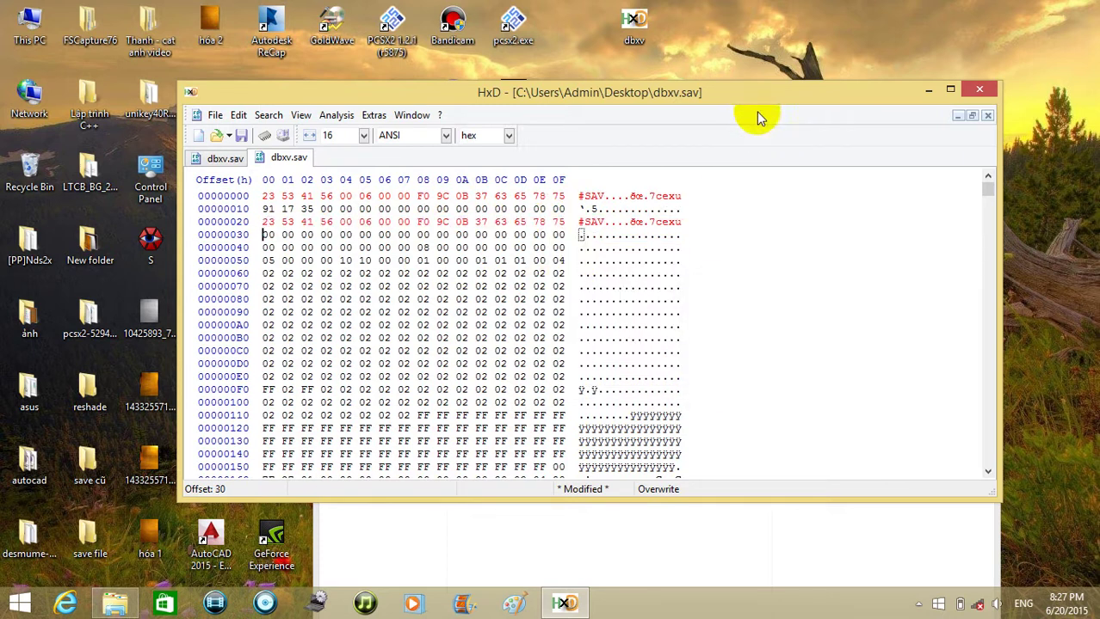
Close HxD and save the changes to both dbxv.sav files.
left_click(978, 91)
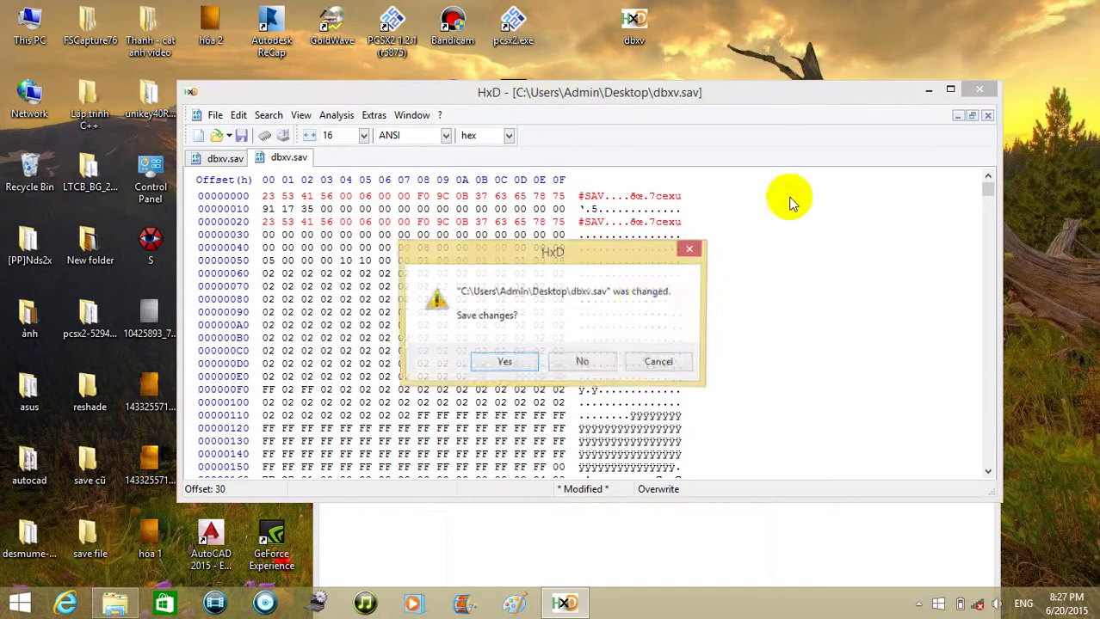
left_click(516, 366)
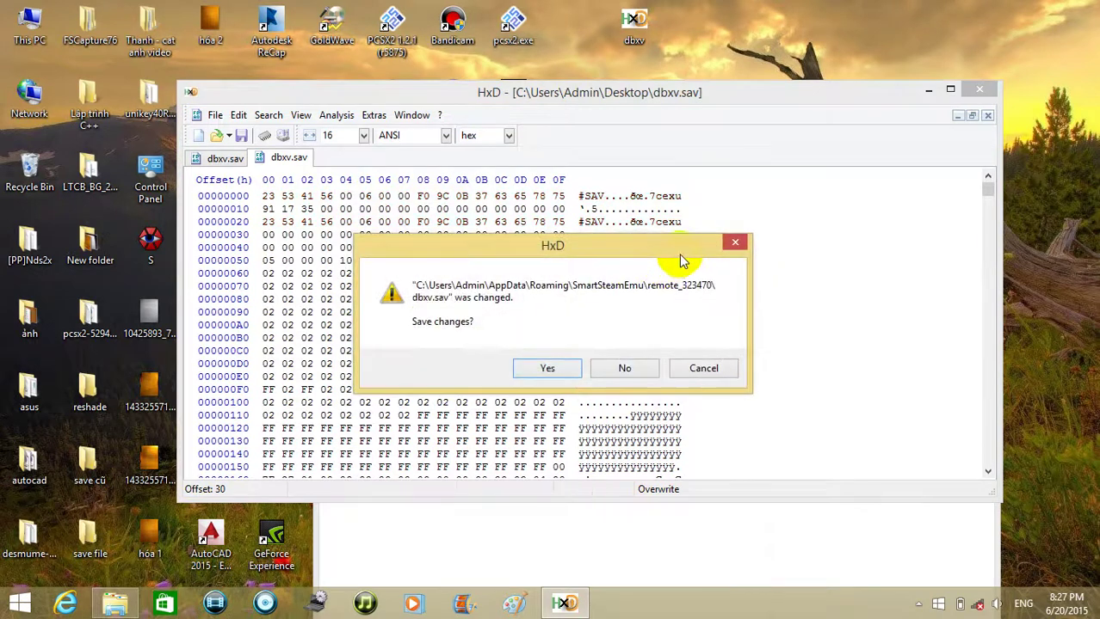
left_click(562, 366)
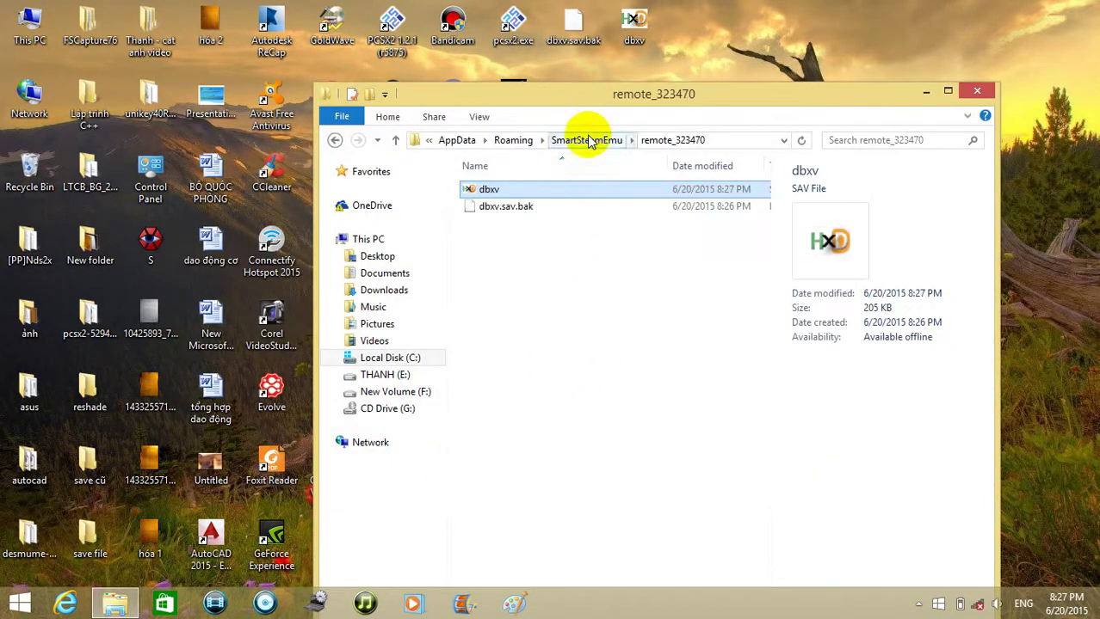
Copy dbxv.sav.bak and dbxv from the desktop into remote_323470, replacing the existing files, and close the folder window.
left_click(580, 28)
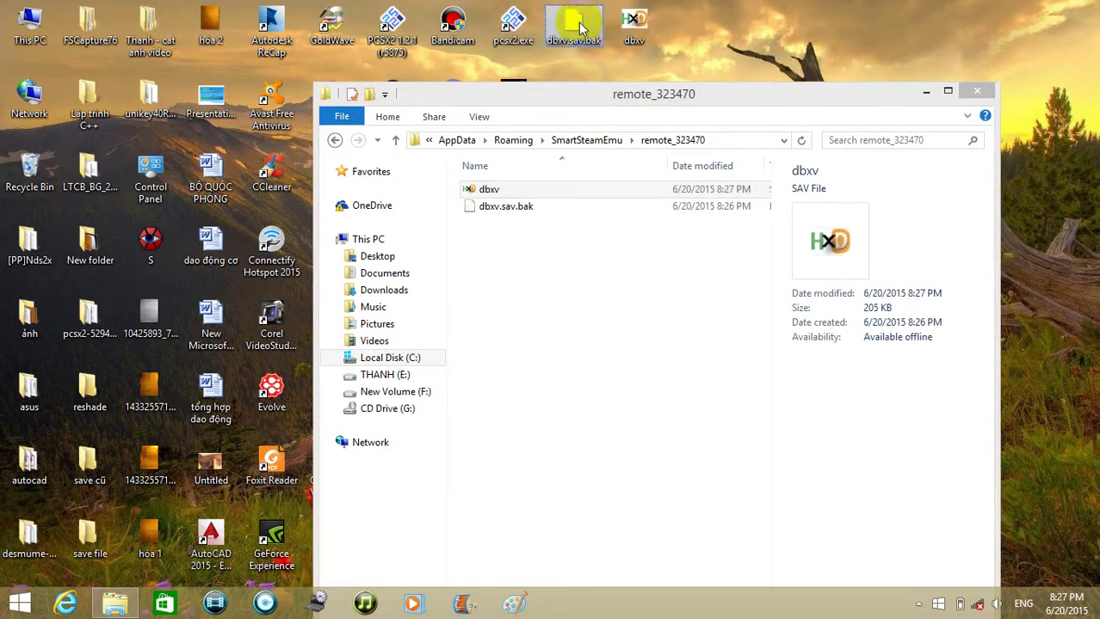
right_click(592, 24)
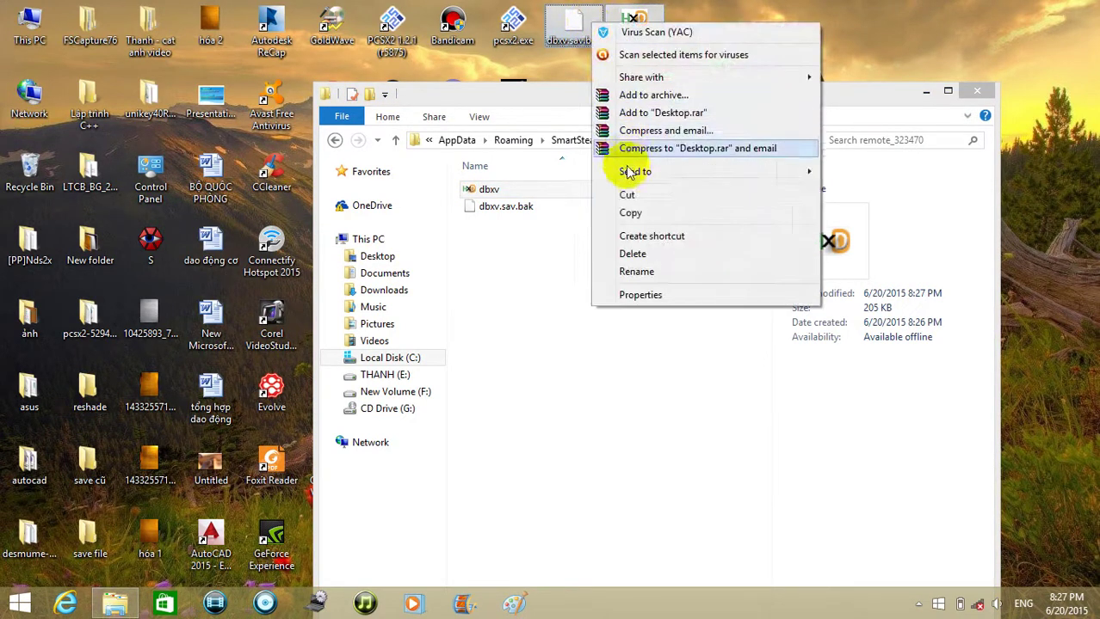
left_click(629, 212)
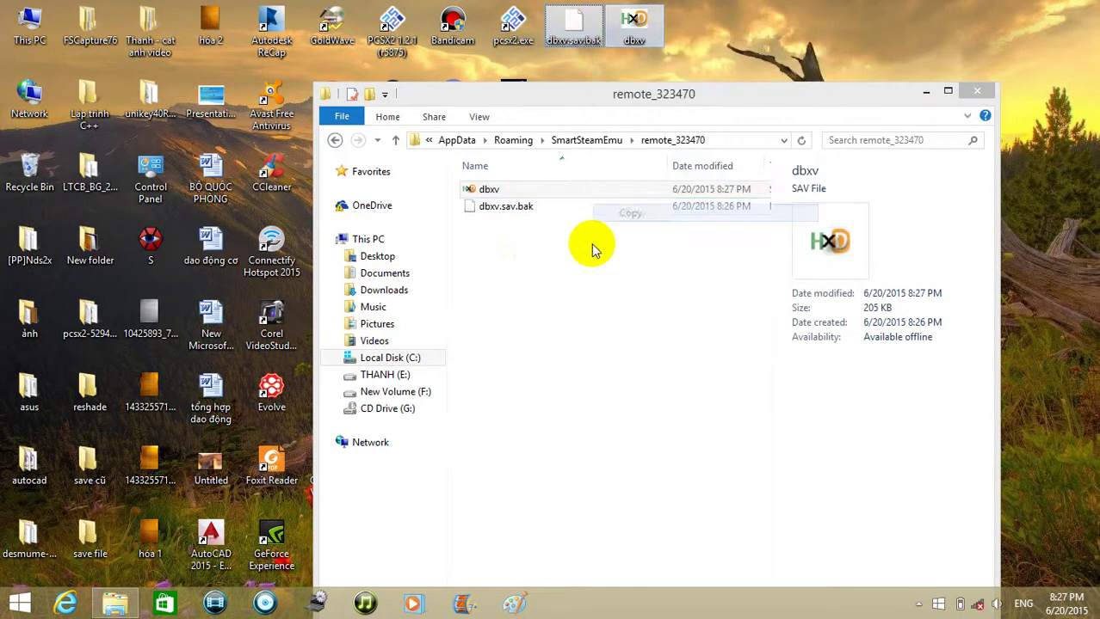
left_click(529, 274)
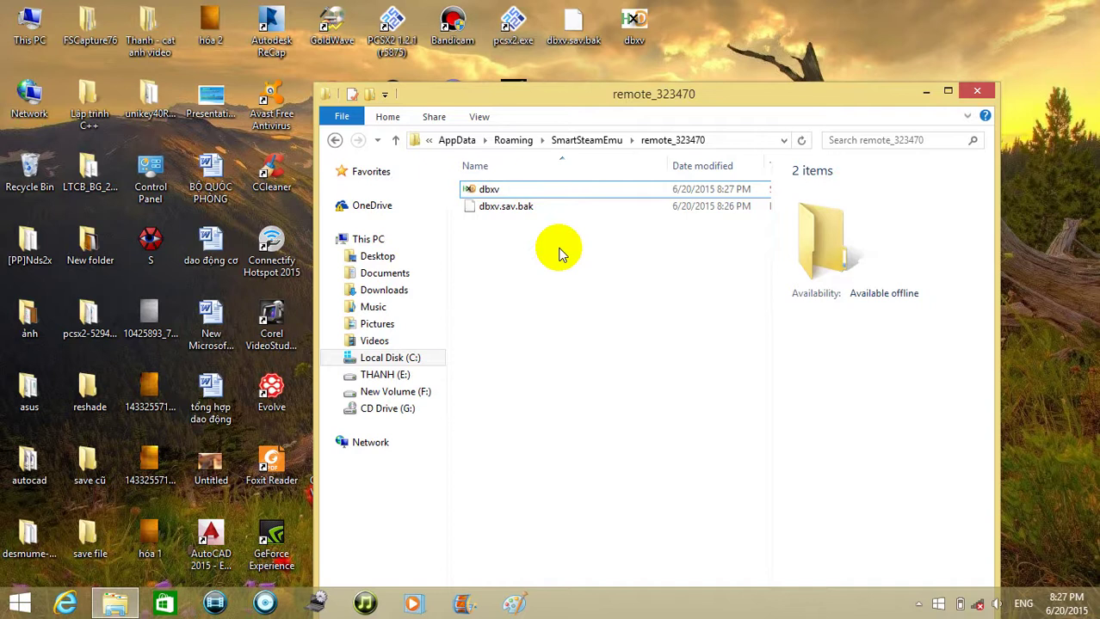
key("ctrl+v")
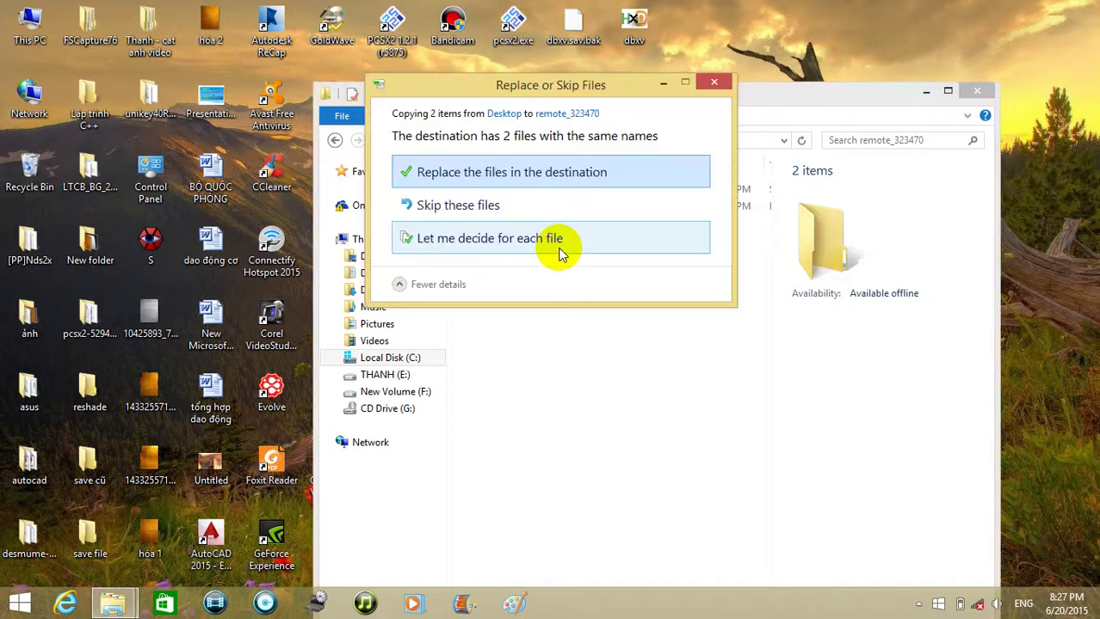
left_click(526, 176)
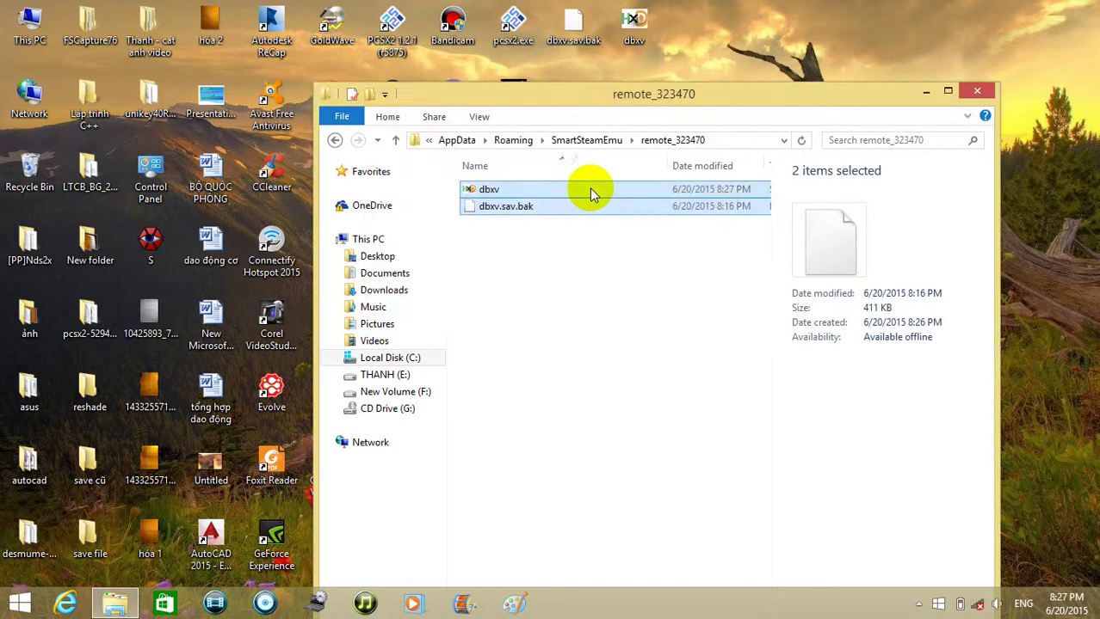
left_click(974, 91)
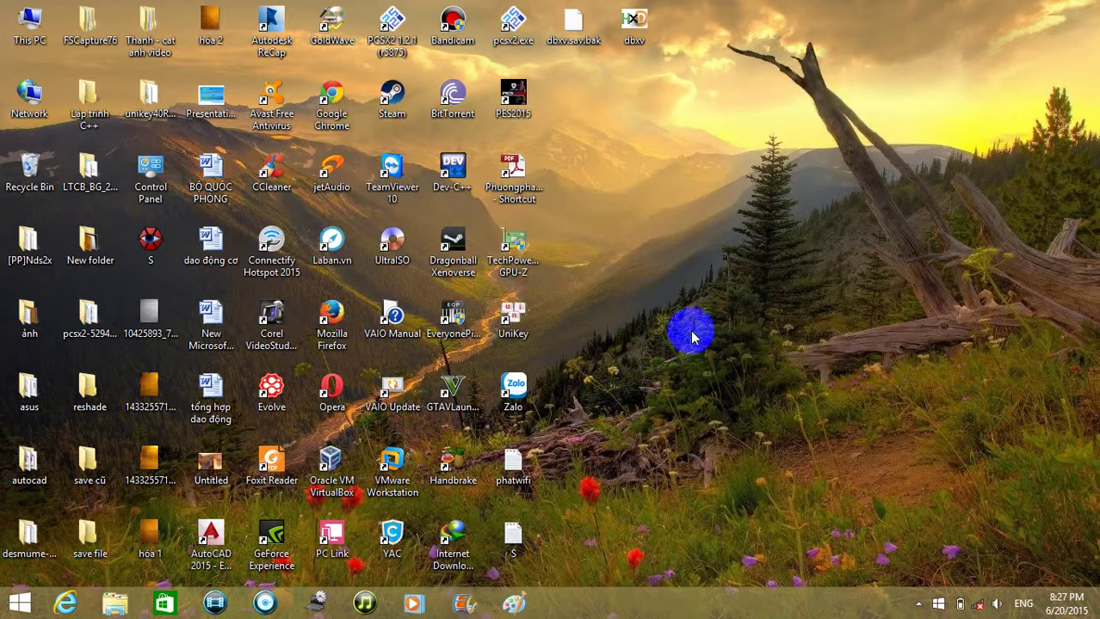
Run the Dragonball Xenoverse desktop shortcut as administrator.
right_click(450, 245)
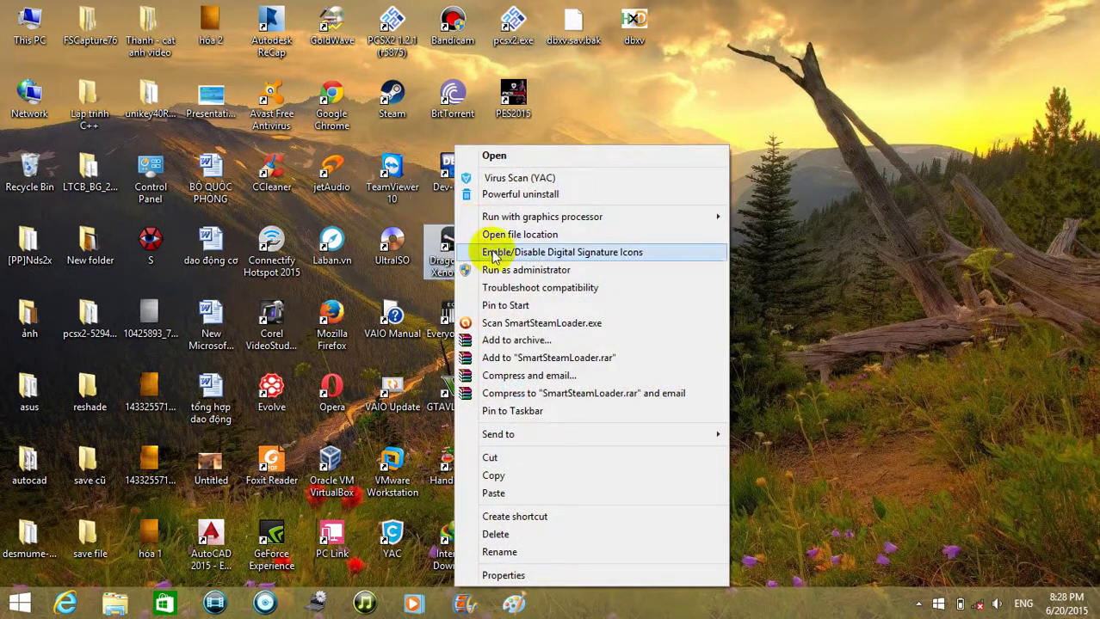
left_click(495, 272)
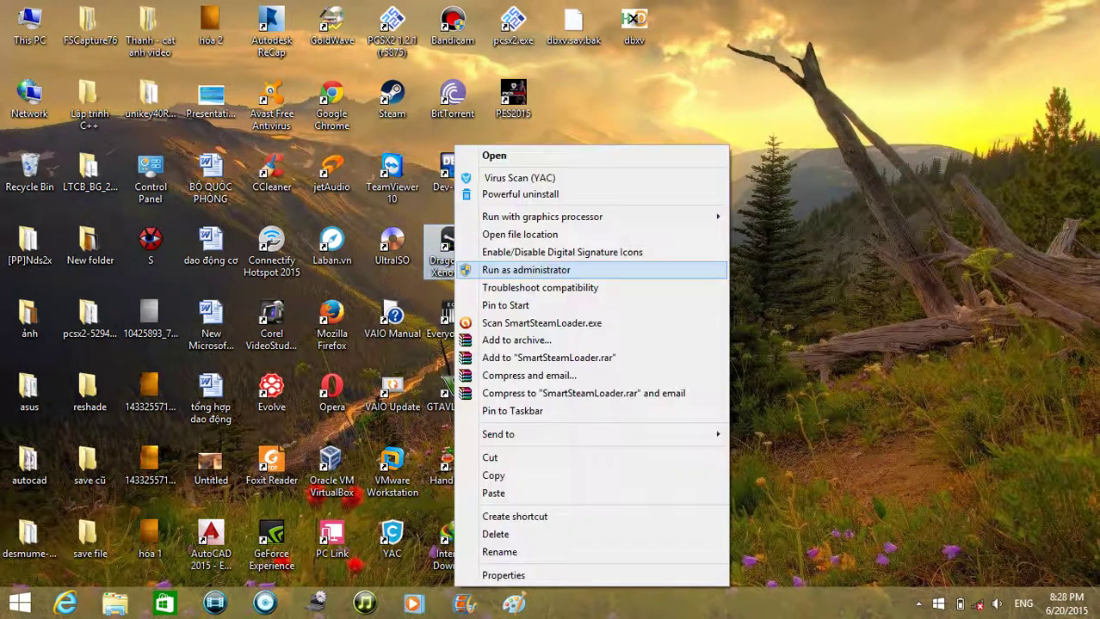
left_click(494, 272)
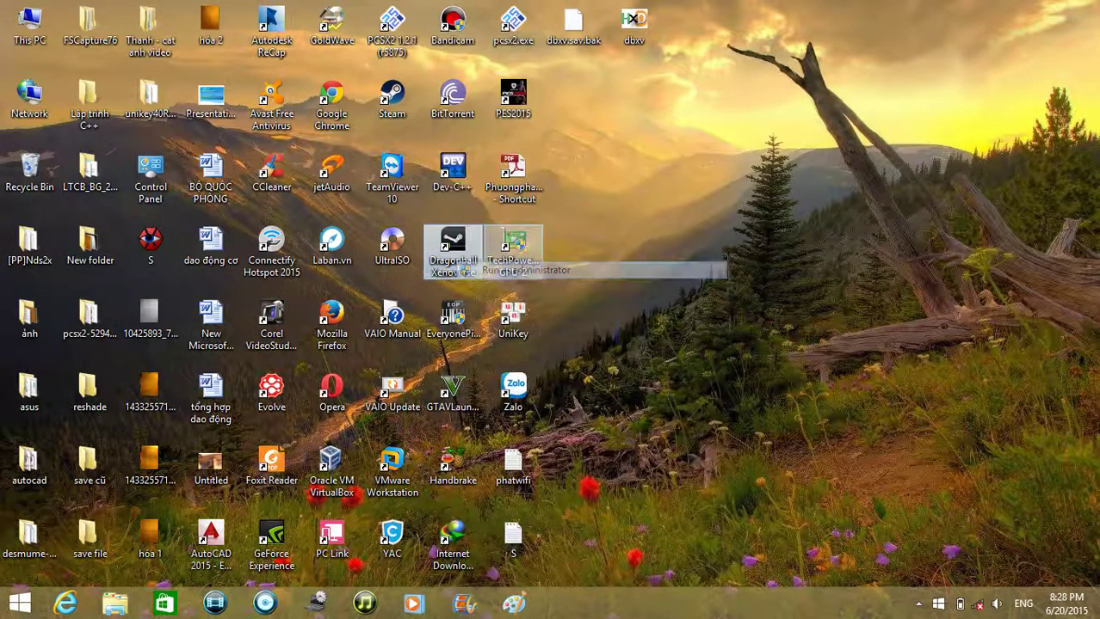
left_click(637, 340)
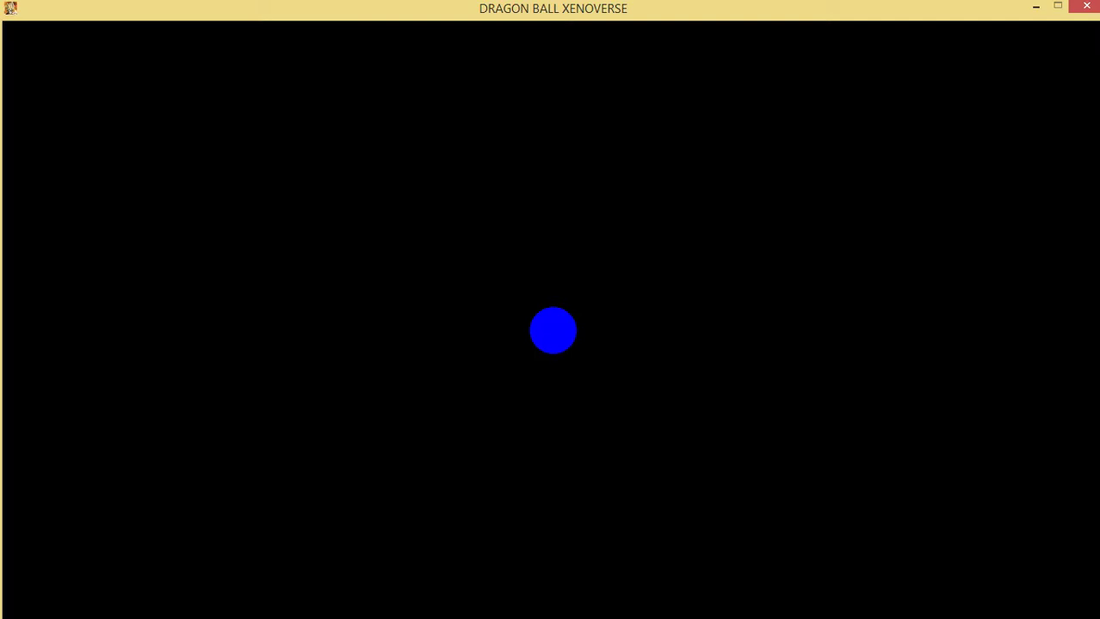
Skip the game's intro, choose GAME START and accept the notices to reach the Character Select slot list.
key("Return")
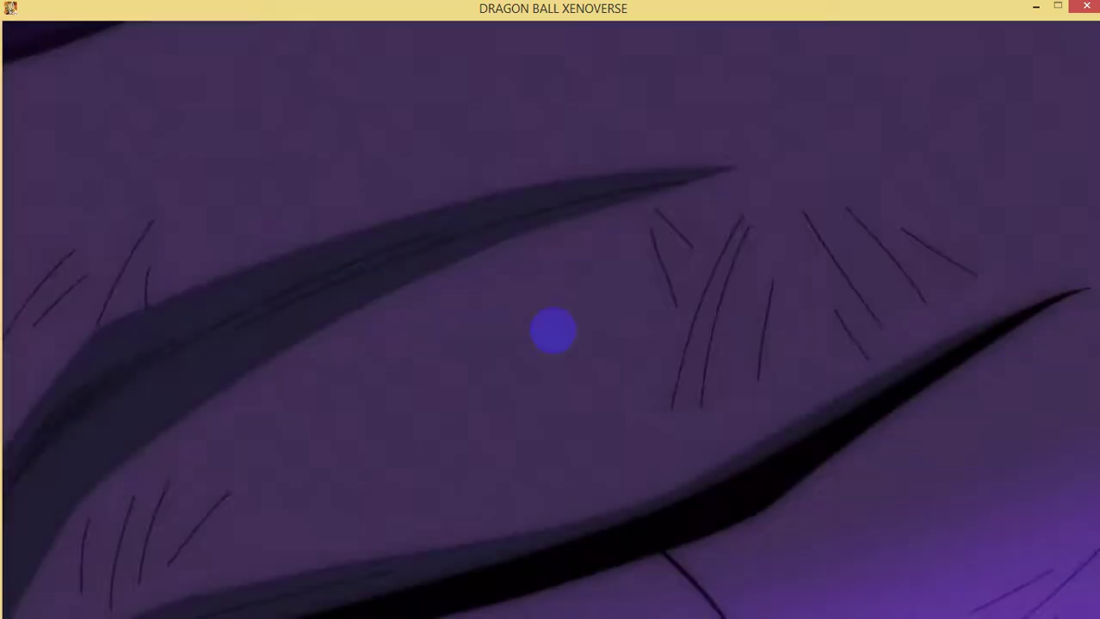
left_click(552, 330)
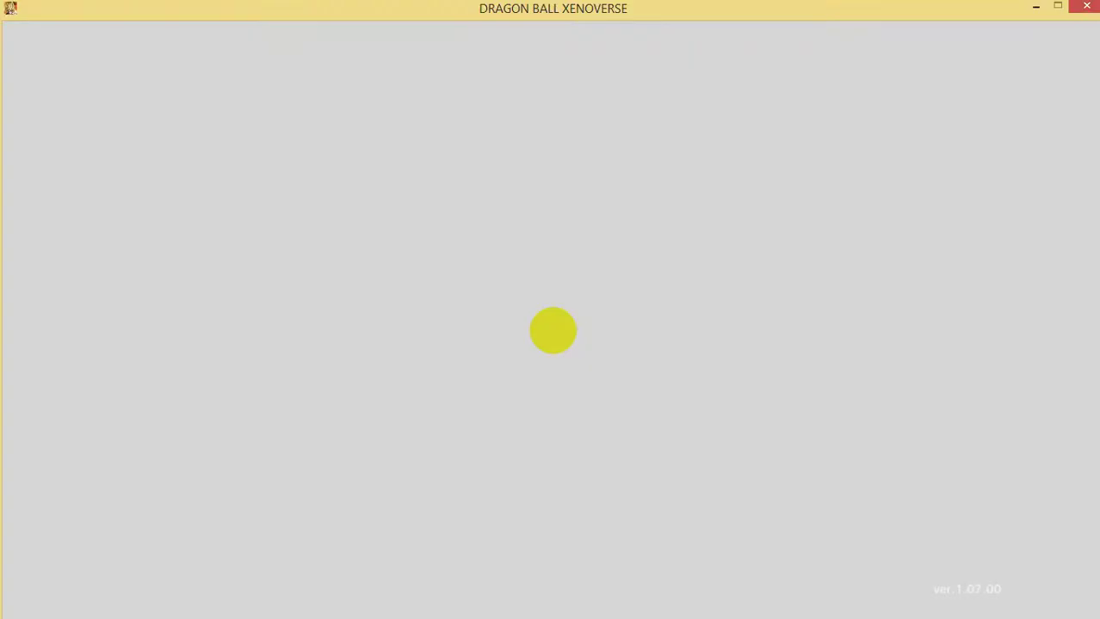
left_click(552, 332)
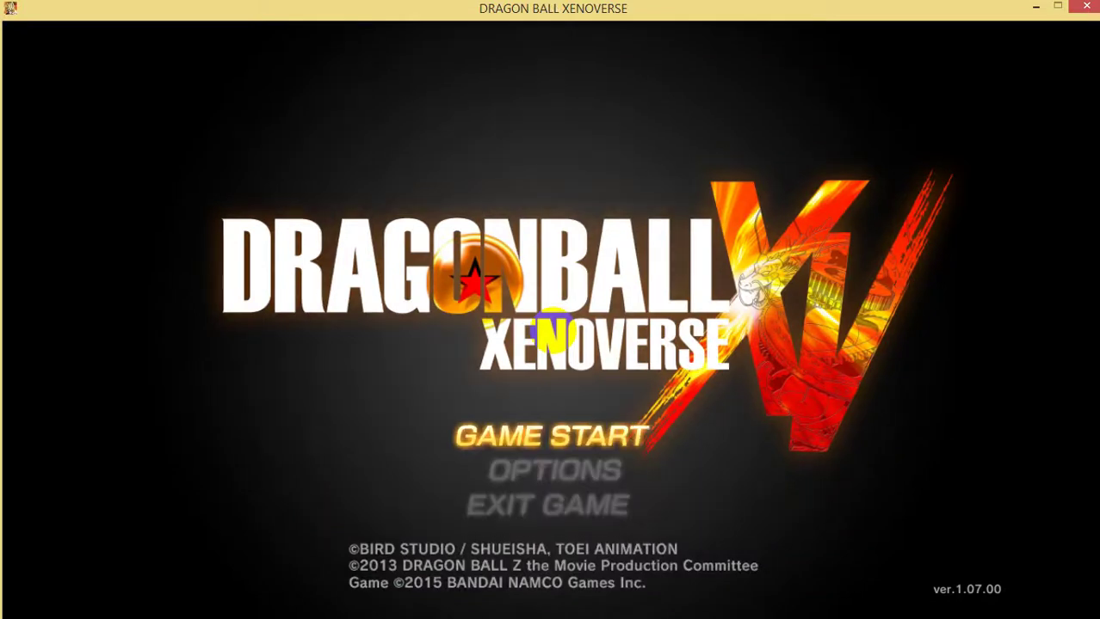
left_click(552, 333)
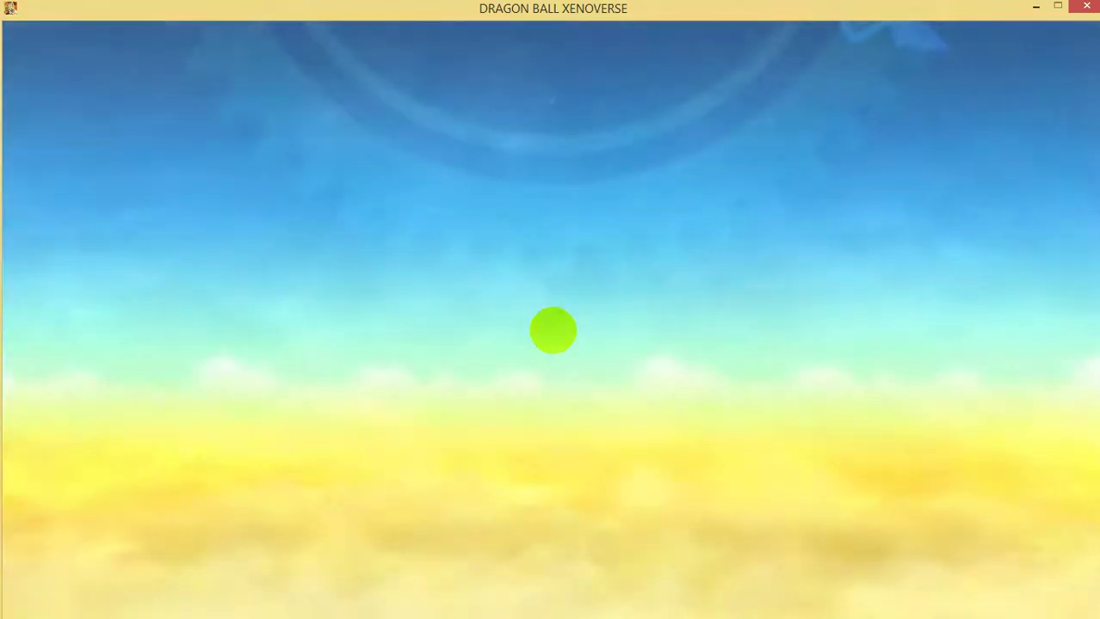
key("Return")
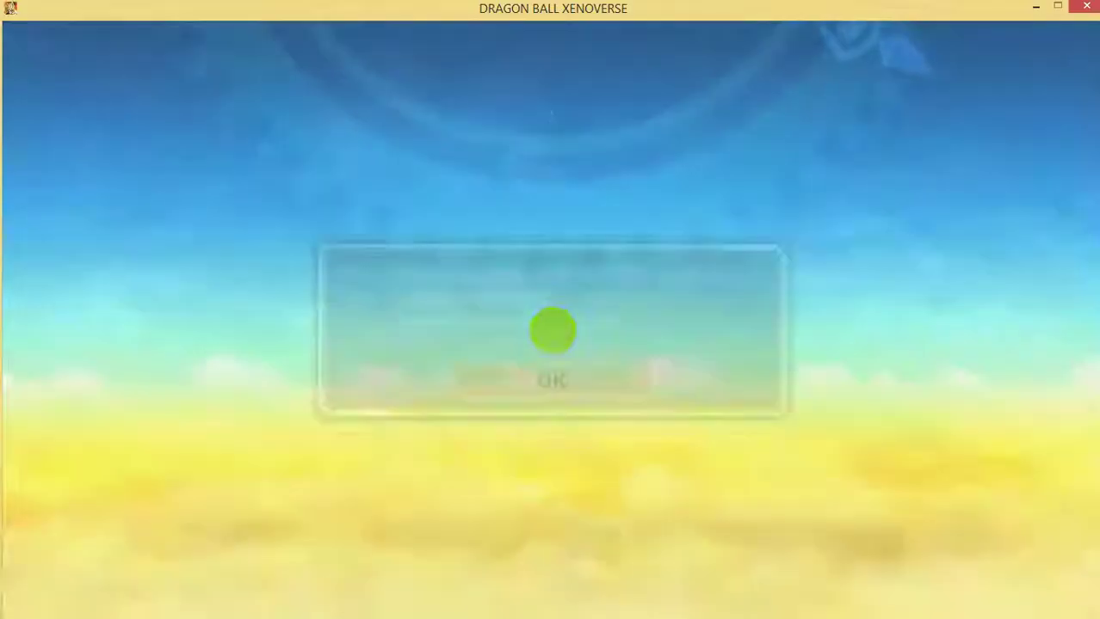
key("Return")
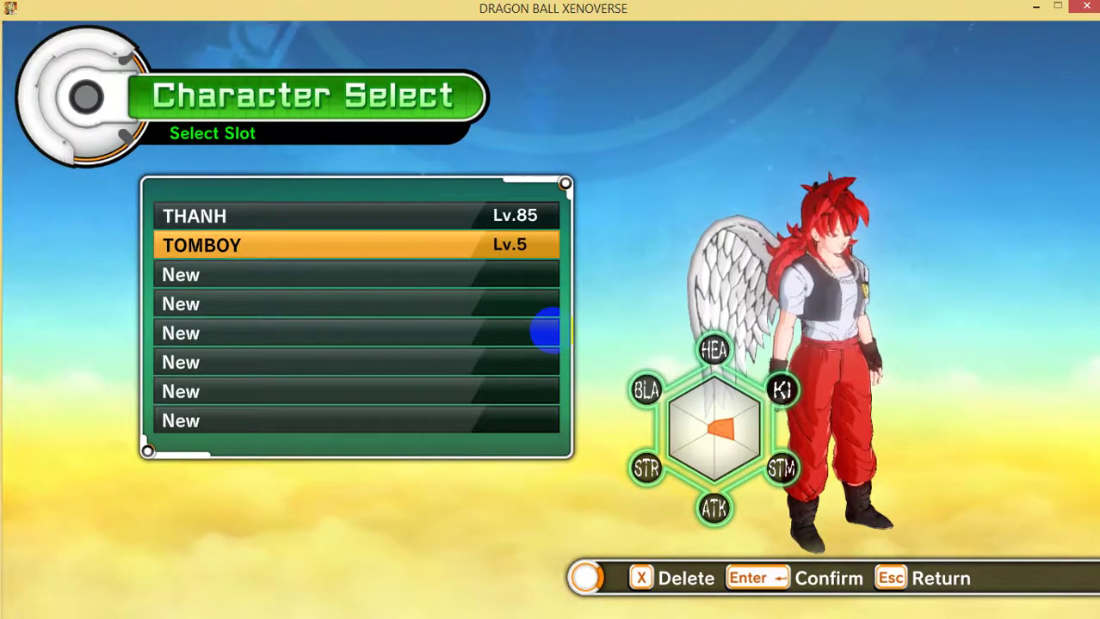
Switch from the Dragon Ball Xenoverse game window to the Windows desktop.
key("alt+Tab")
key("alt+Tab")
key("alt+Tab")
key("alt+Tab")
key("alt+Tab")
key("alt+Tab")
key("alt+Tab")
key("alt+Tab")
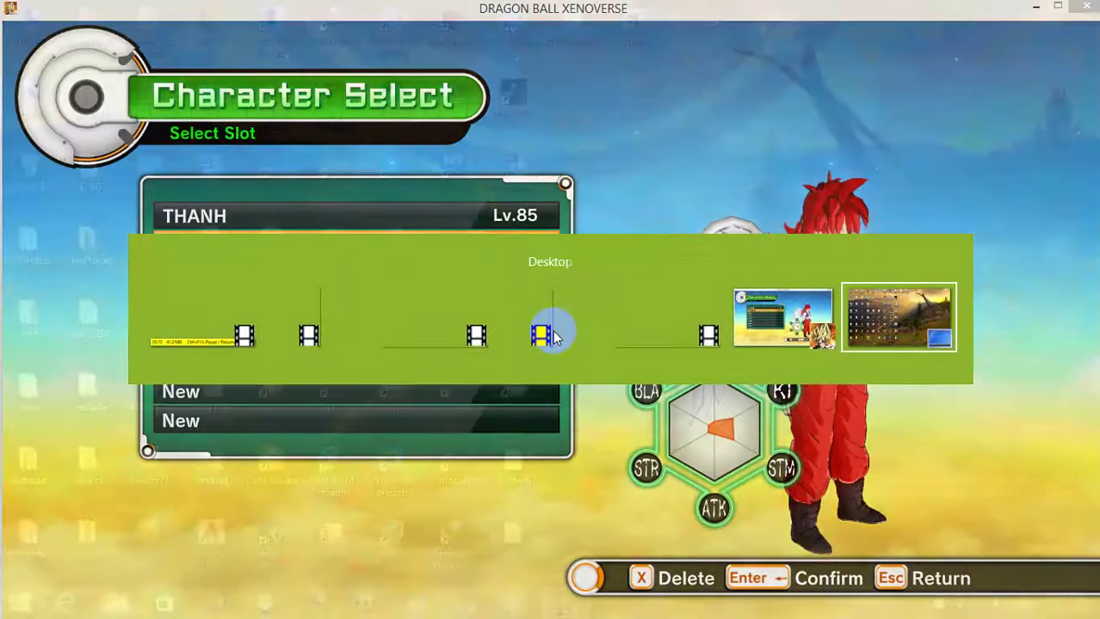
left_click(553, 337)
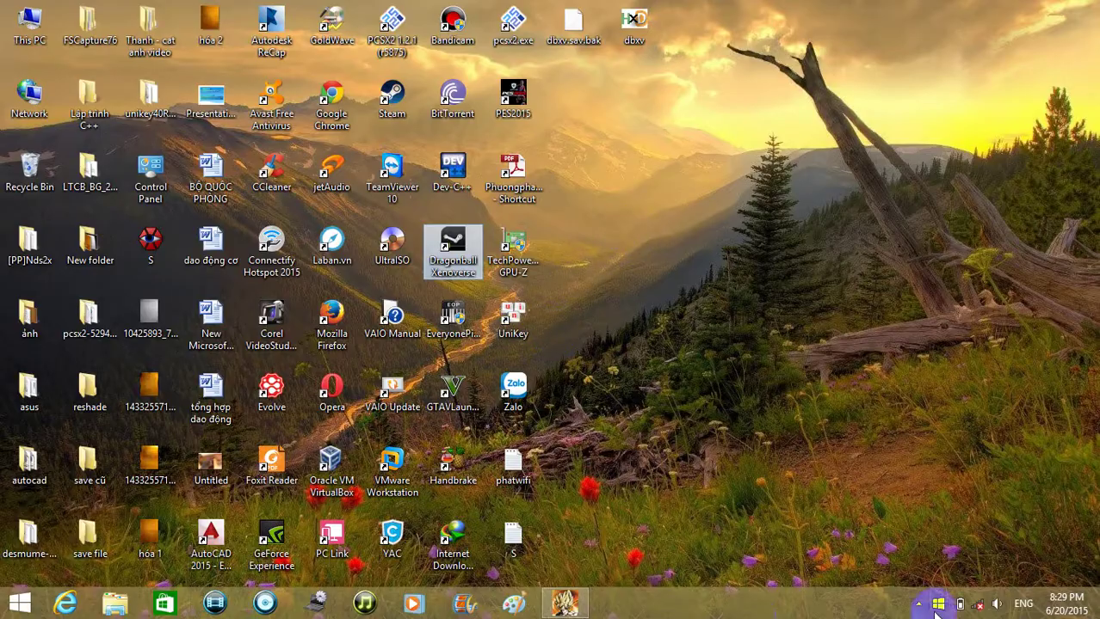